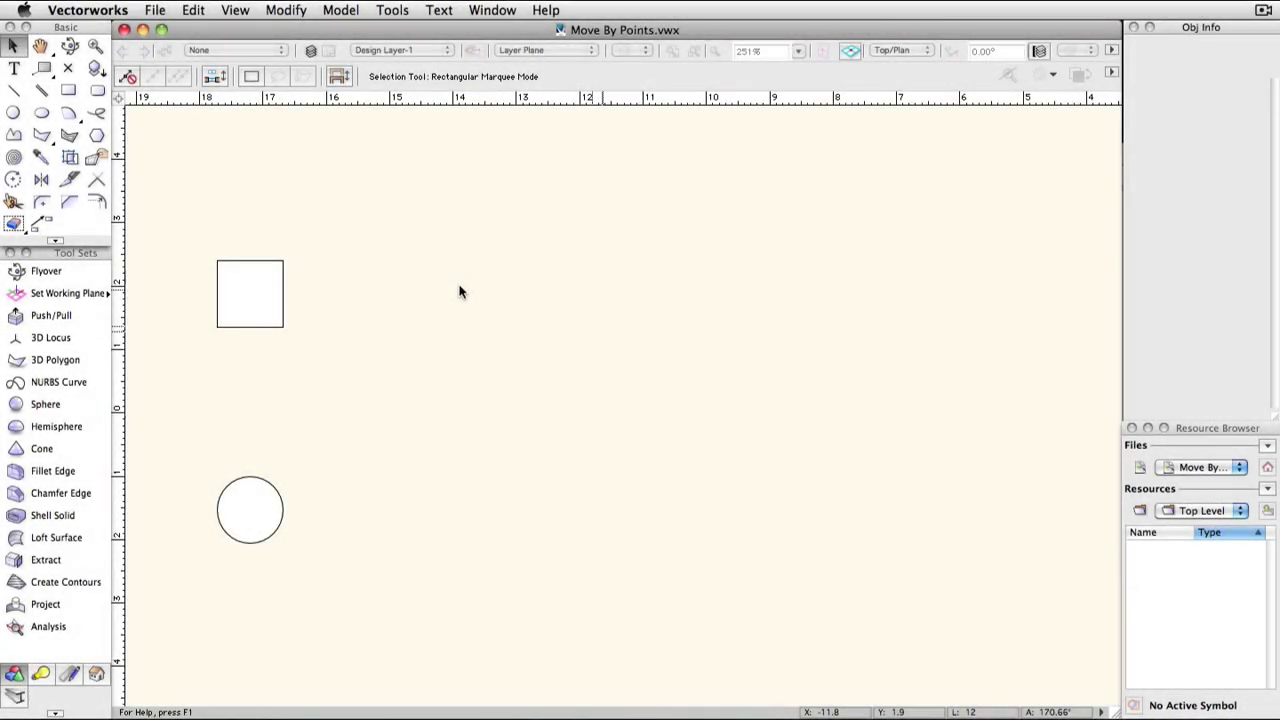
Select the square and, in Move Mode, try a rightward row of five duplicates, then undo it
left_click(260, 291)
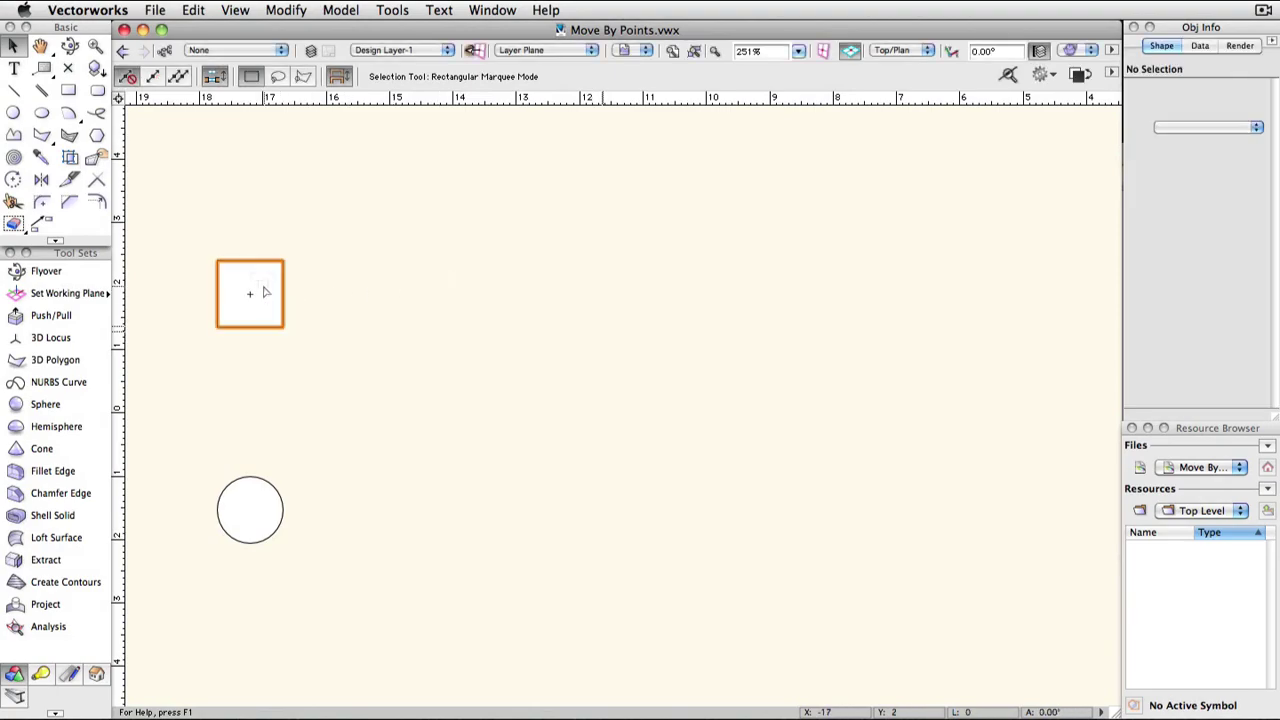
left_click(41, 222)
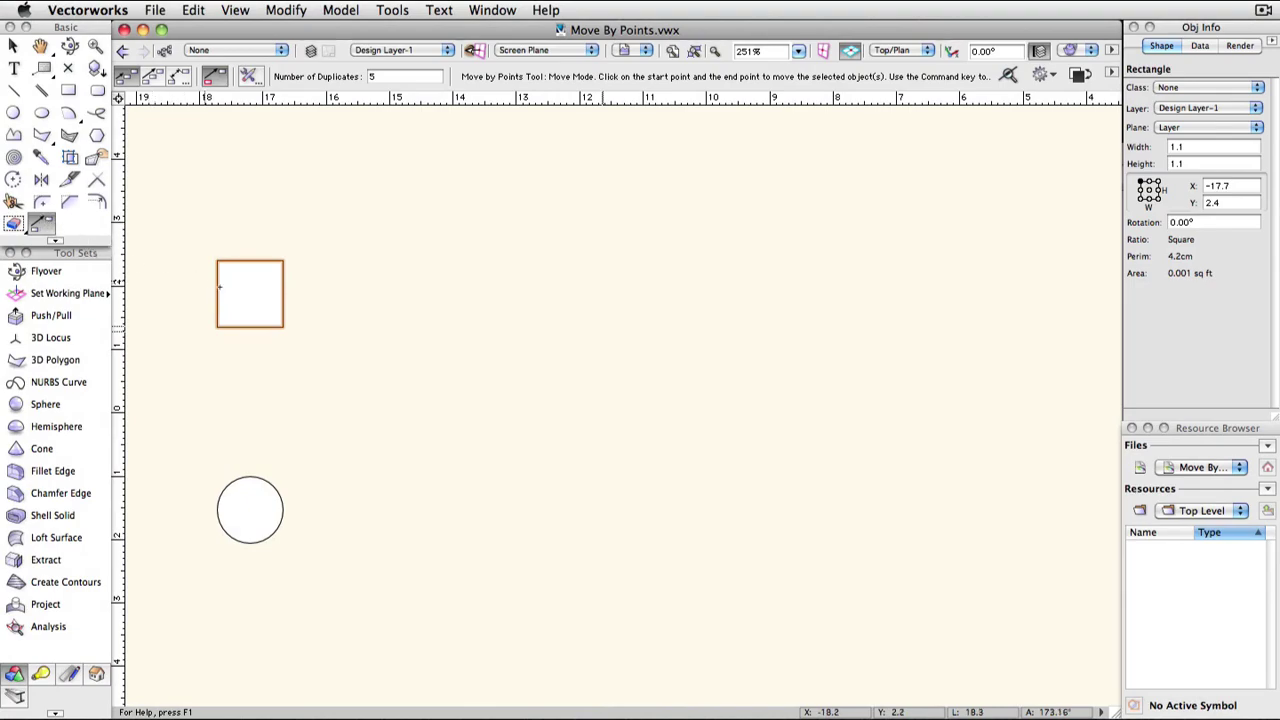
left_click(250, 293)
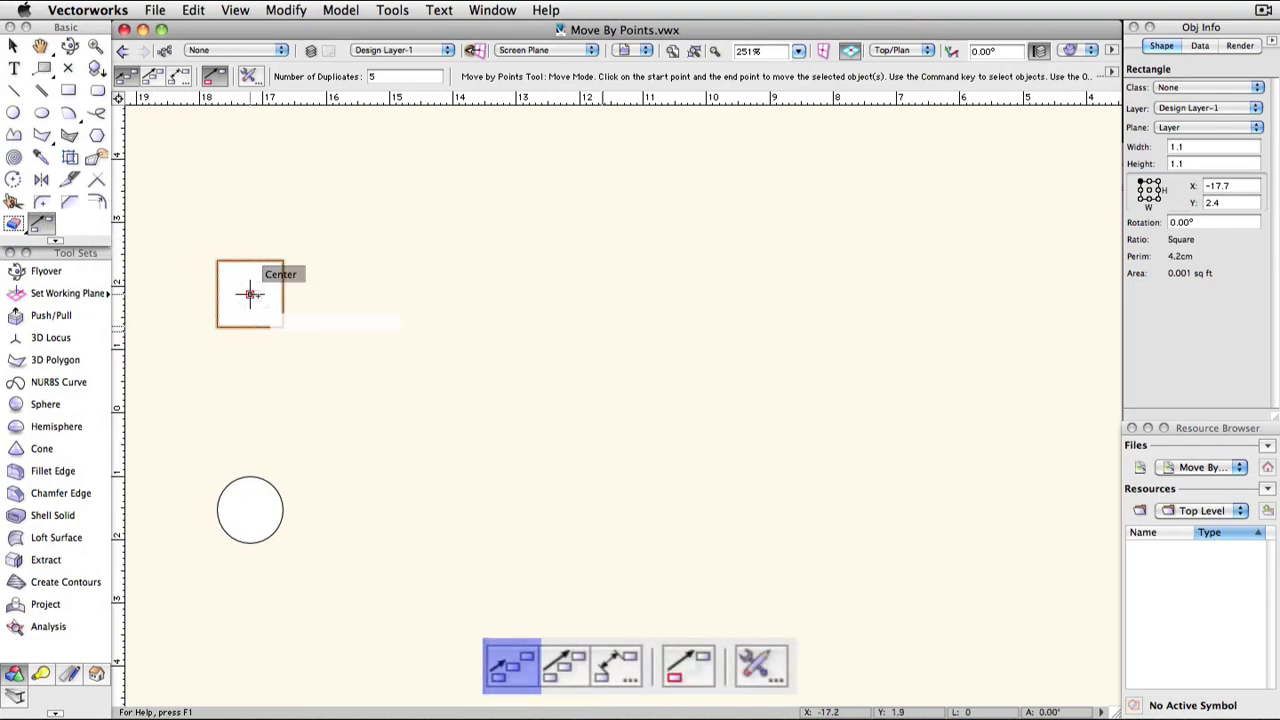
left_click(384, 293)
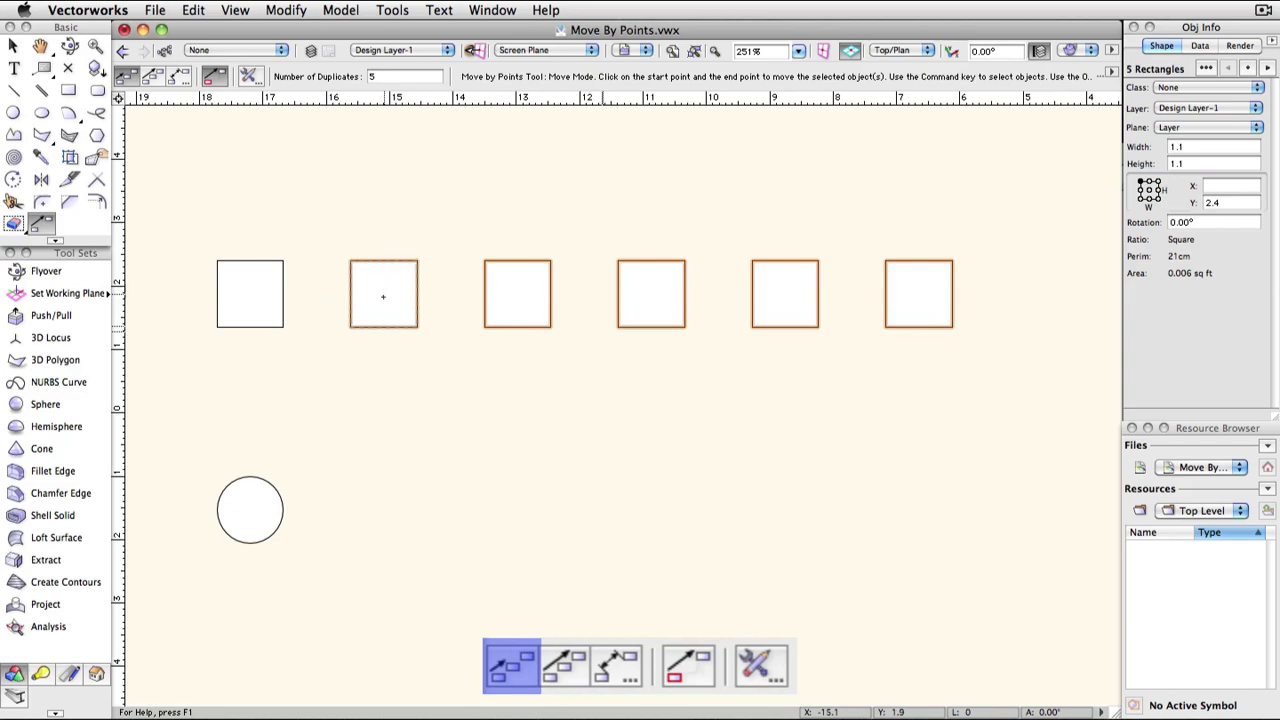
key("super+z")
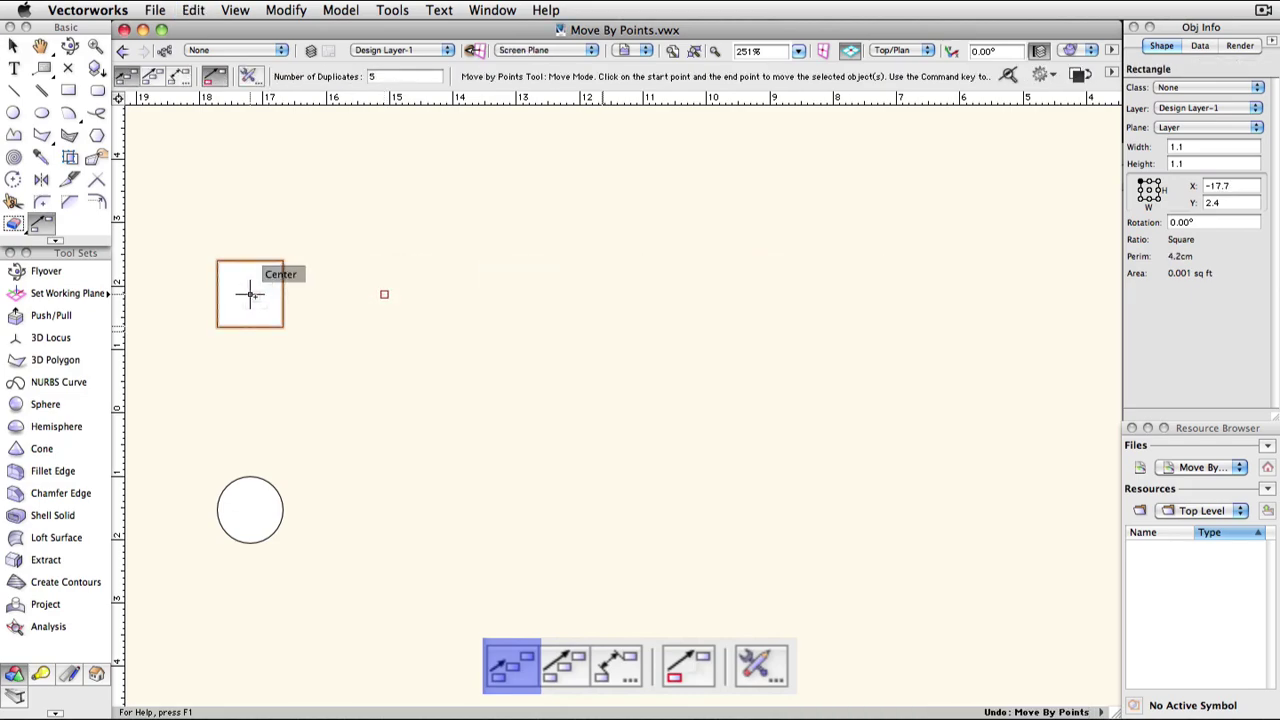
Try diagonal up and down-right duplicate runs, undoing each, then place the final horizontal row
left_click(250, 294)
left_click(316, 227)
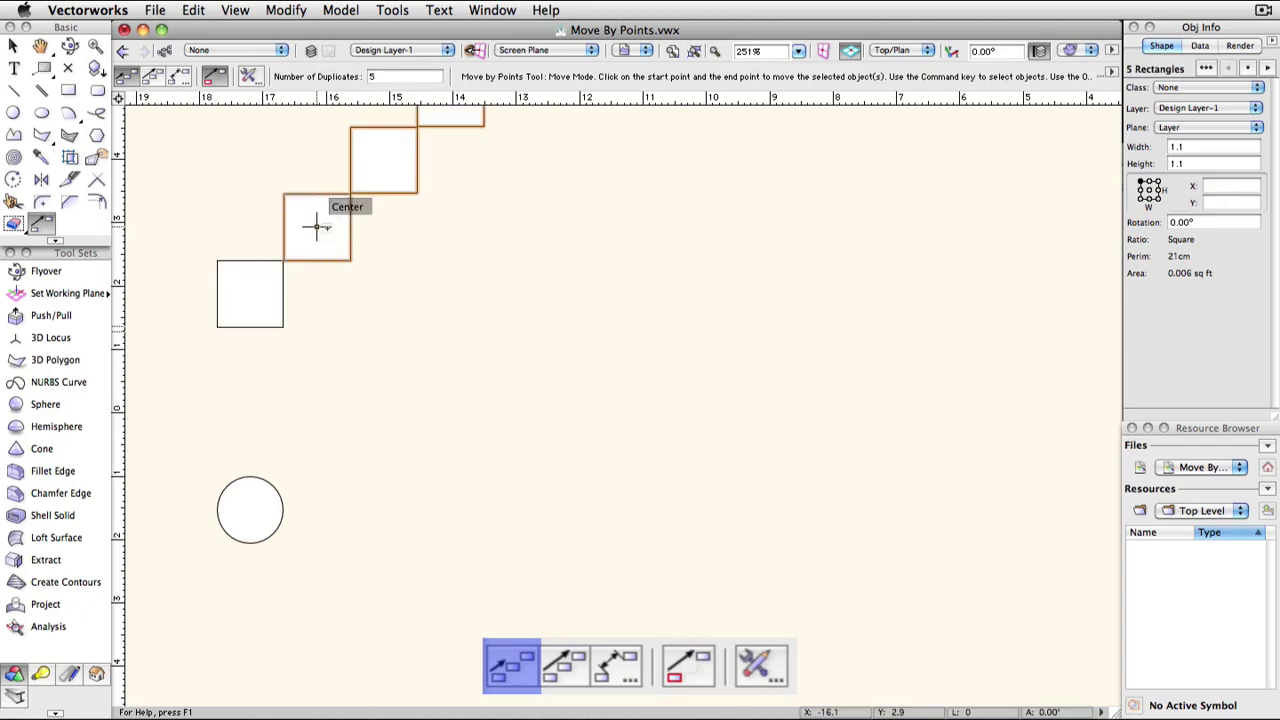
key("super+z")
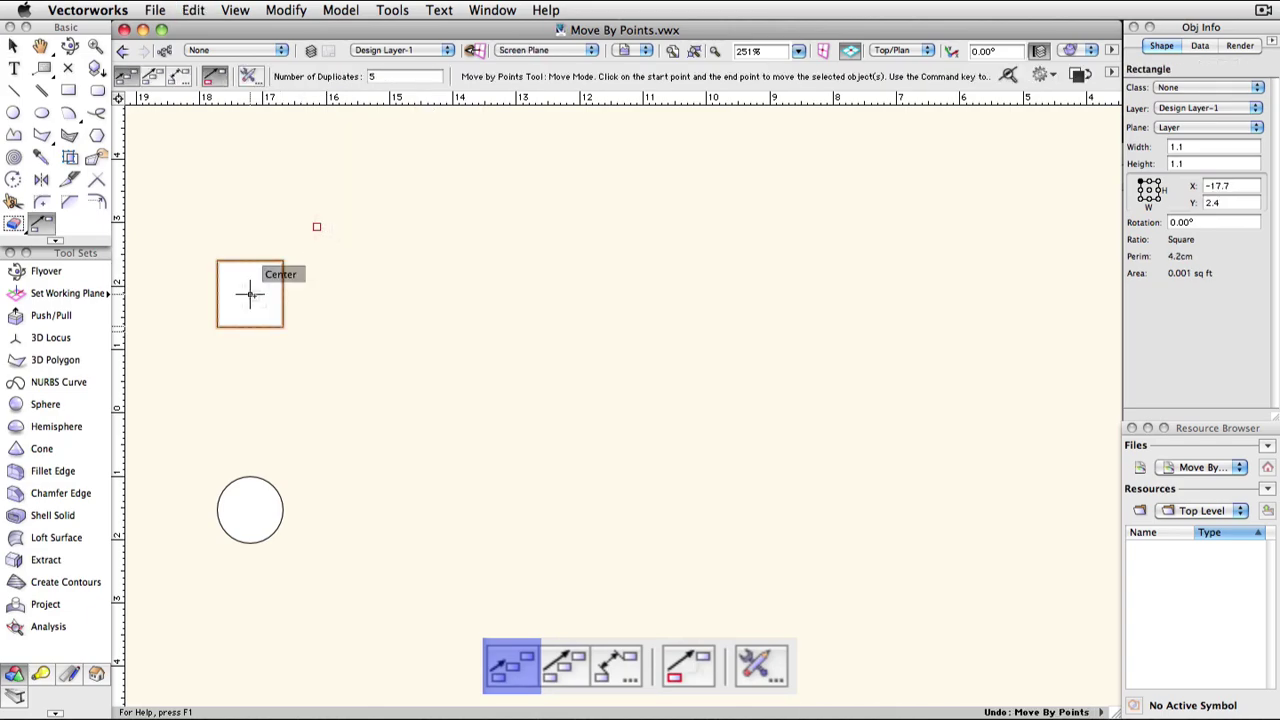
left_click(250, 294)
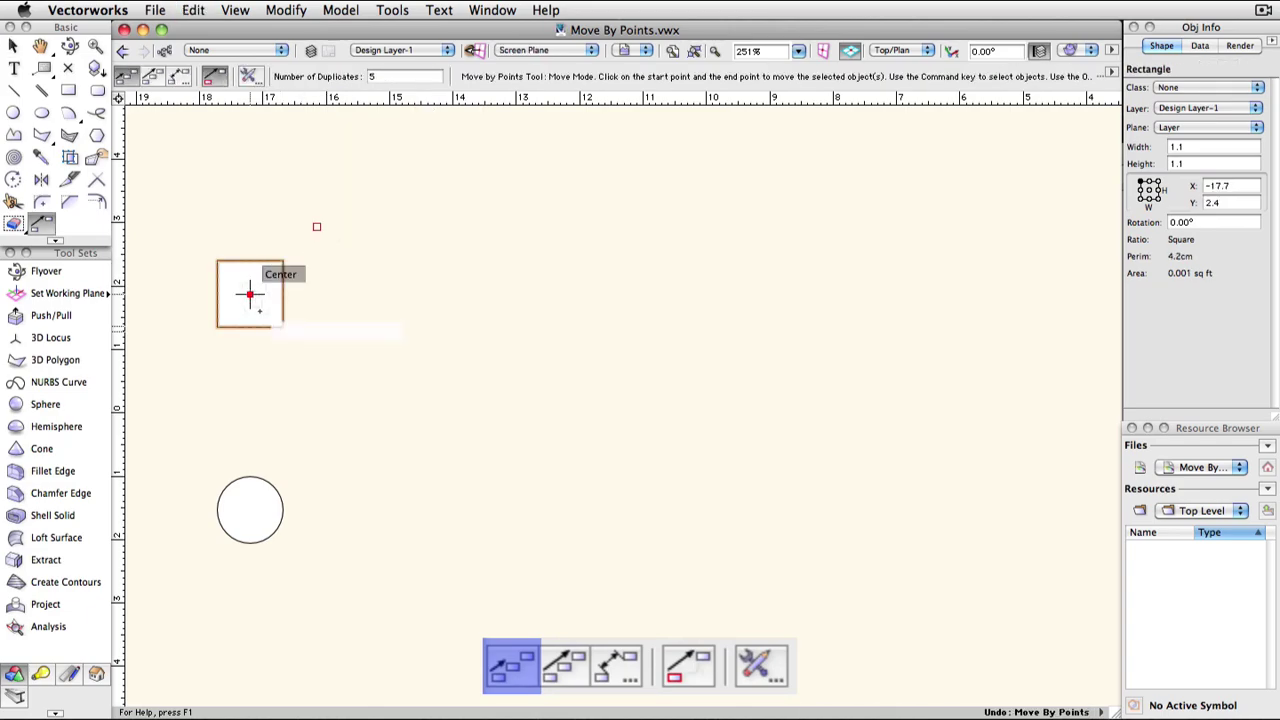
left_click(300, 344)
key("super+z")
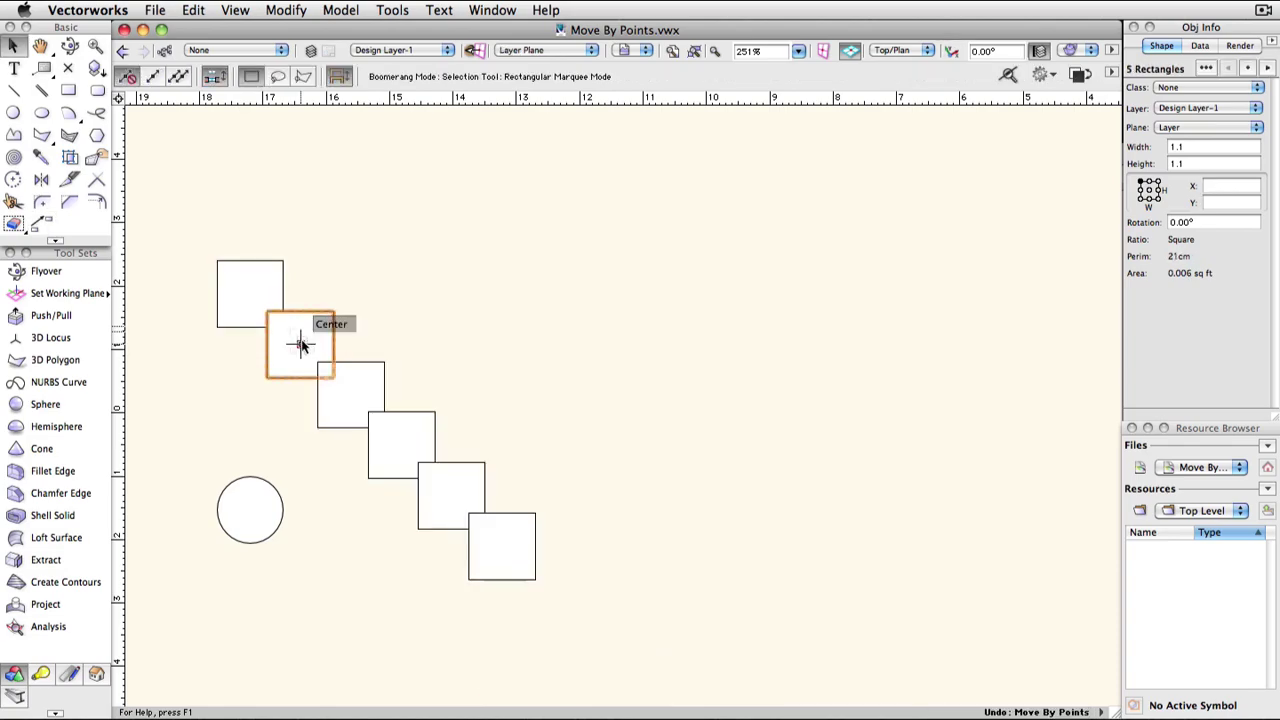
left_click(250, 294)
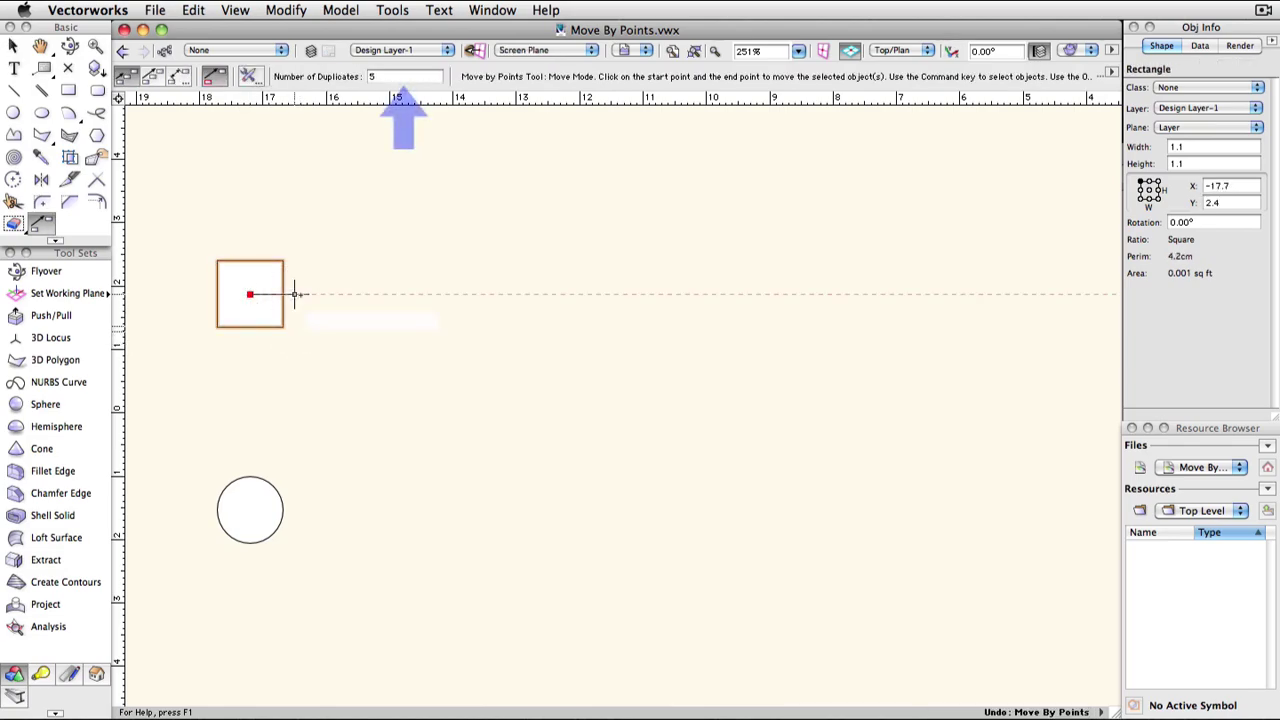
left_click(369, 293)
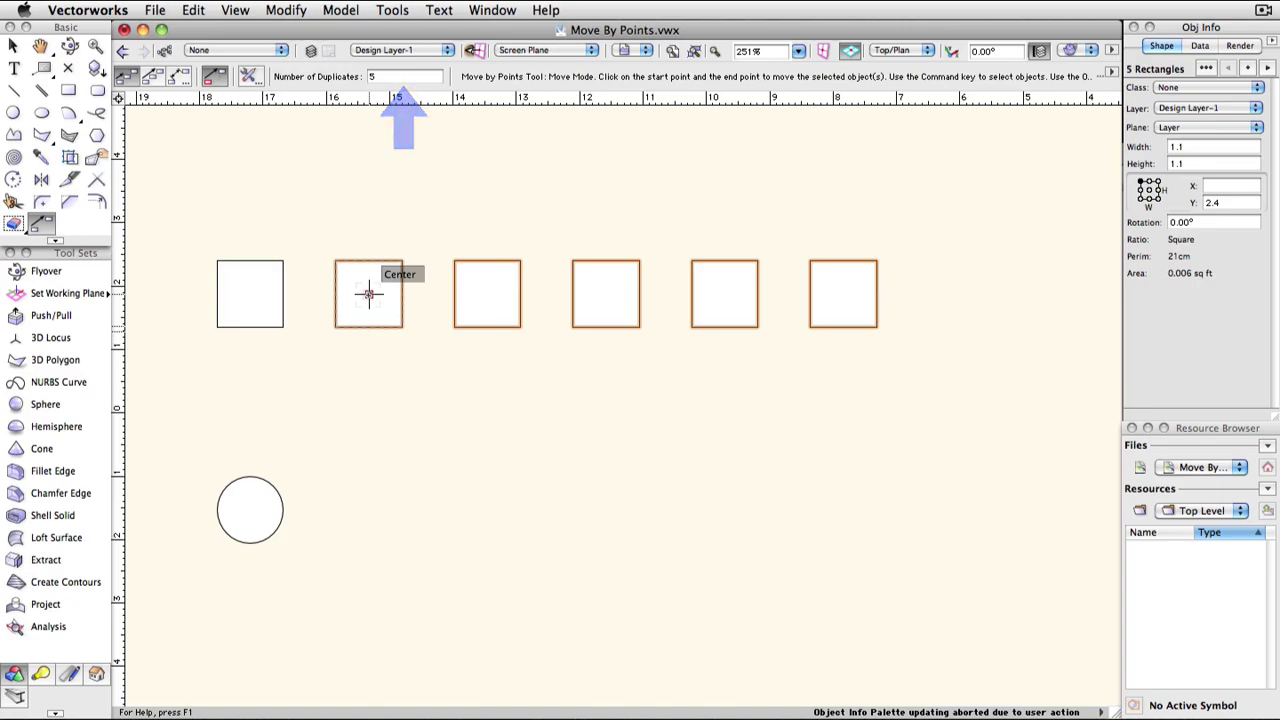
In Distribute Mode, spread five circle copies from its centre to a point right, then undo
left_click(152, 76)
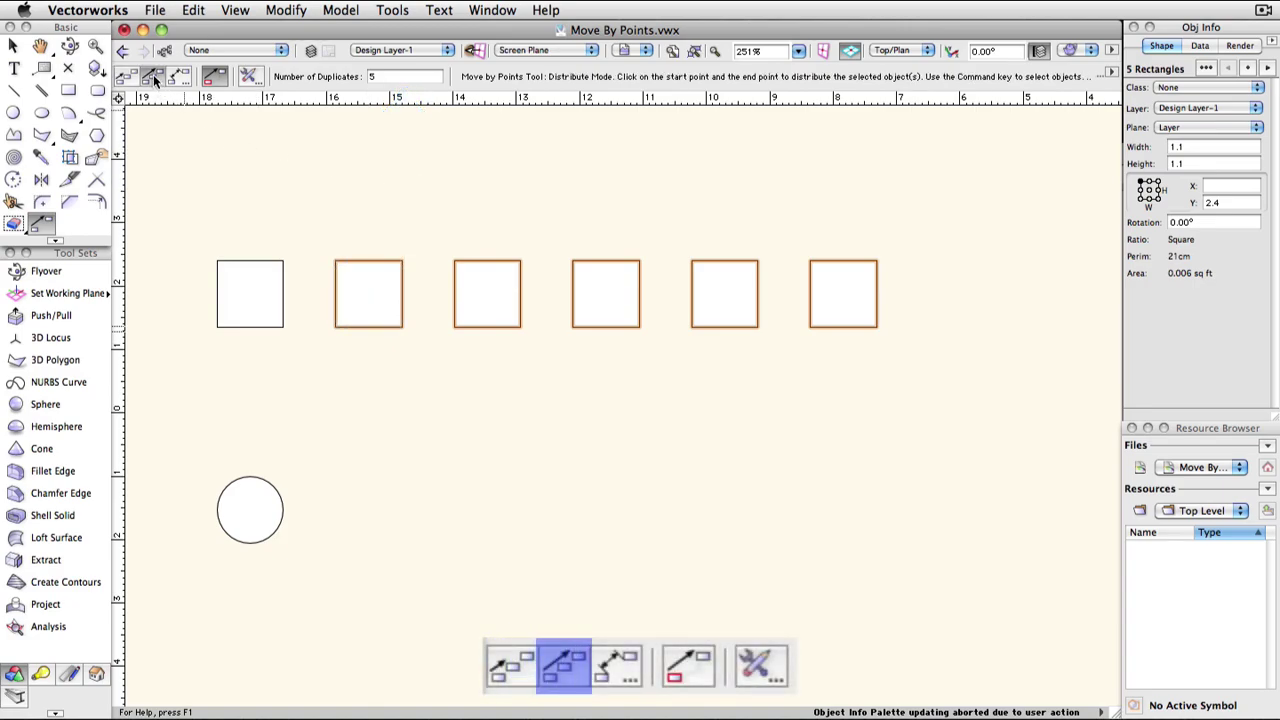
left_click(250, 512, "super")
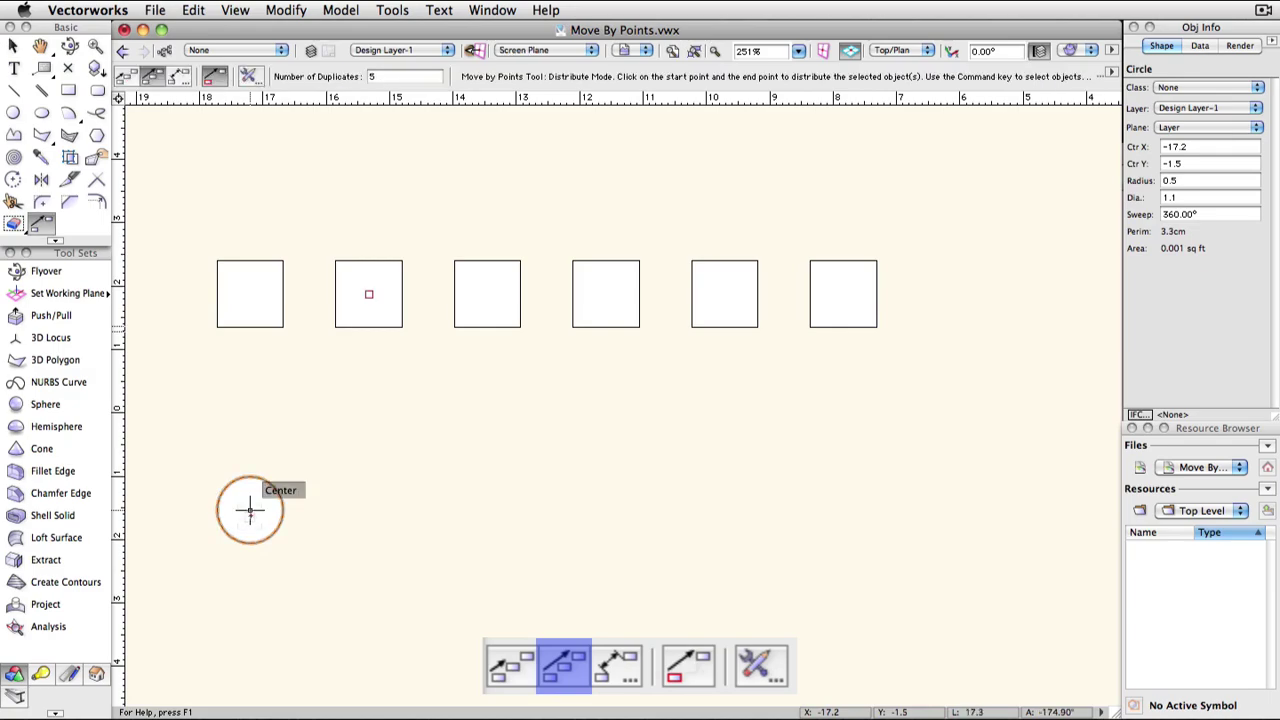
left_click(250, 510)
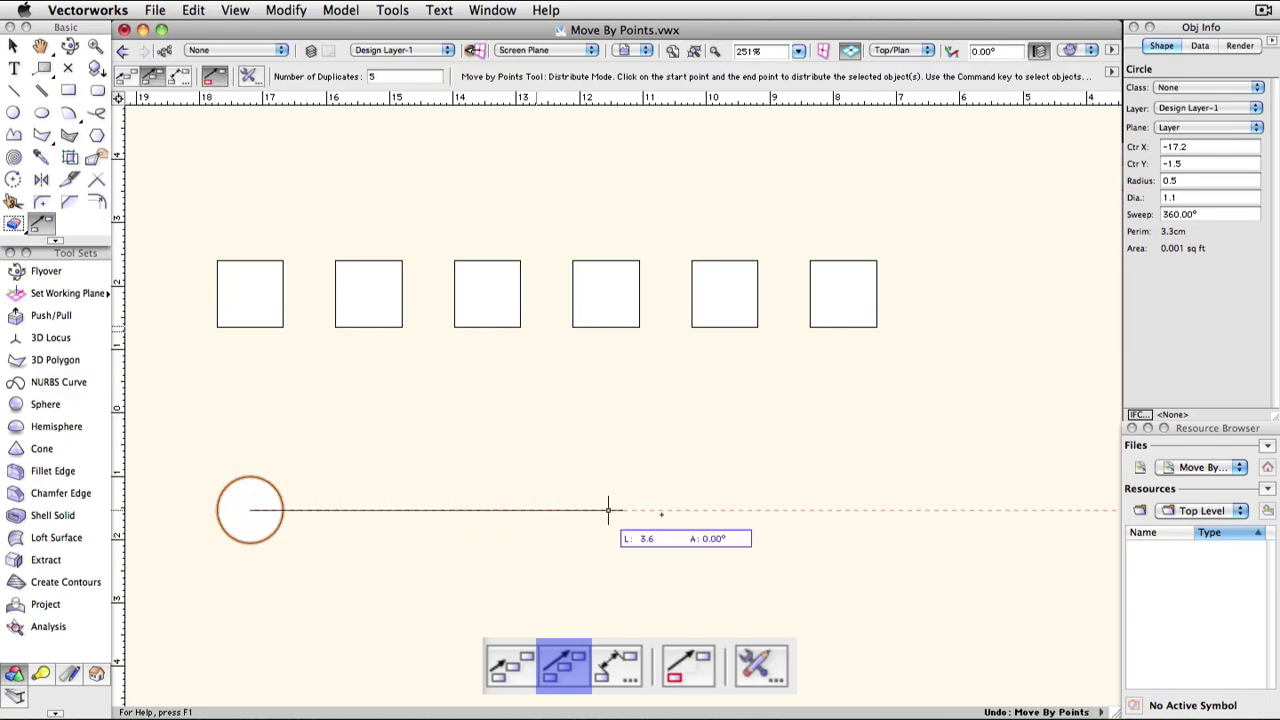
left_click(707, 511)
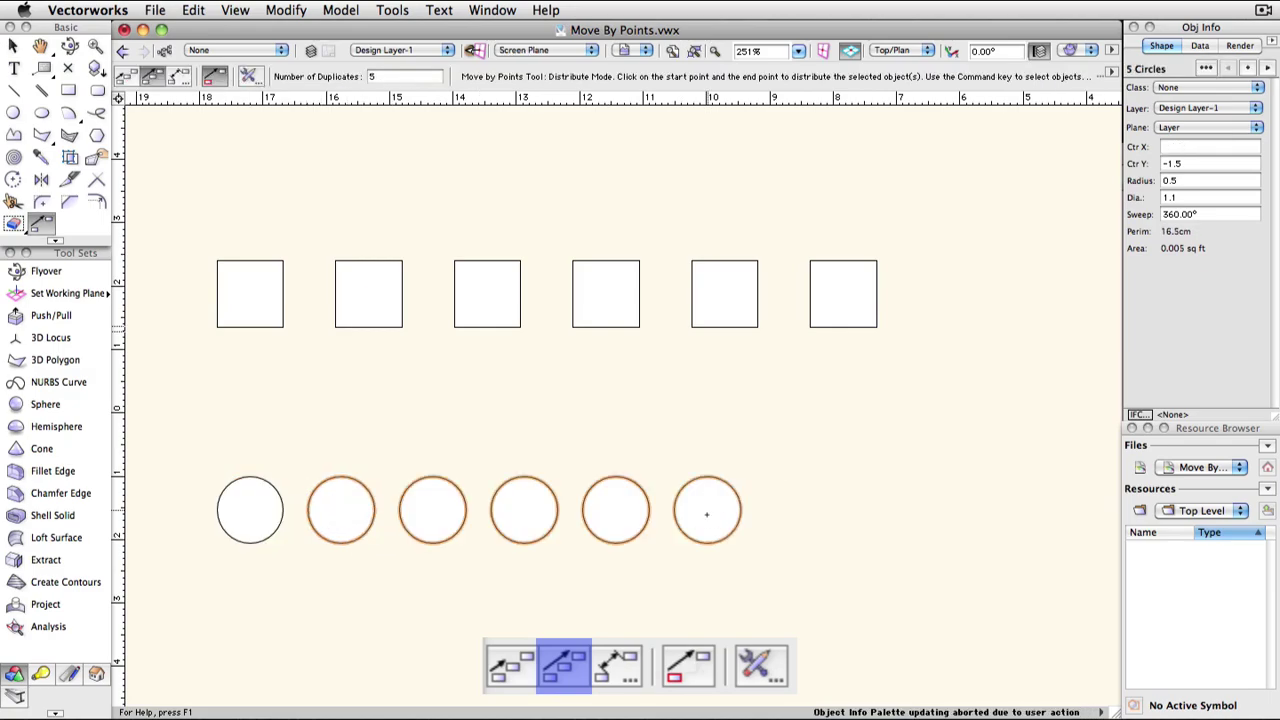
key("super+z")
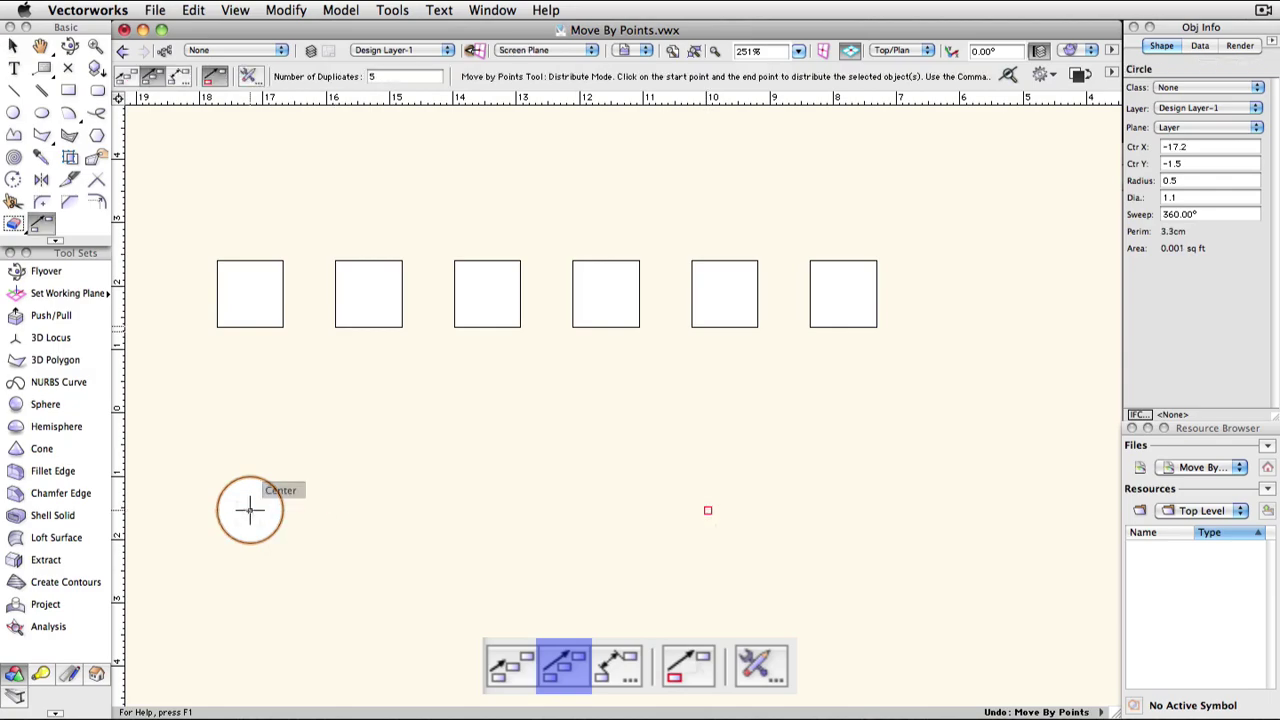
Try a tight overlapping distribution and undo it, then distribute five circles along a long line
left_click(250, 510)
left_click(338, 510)
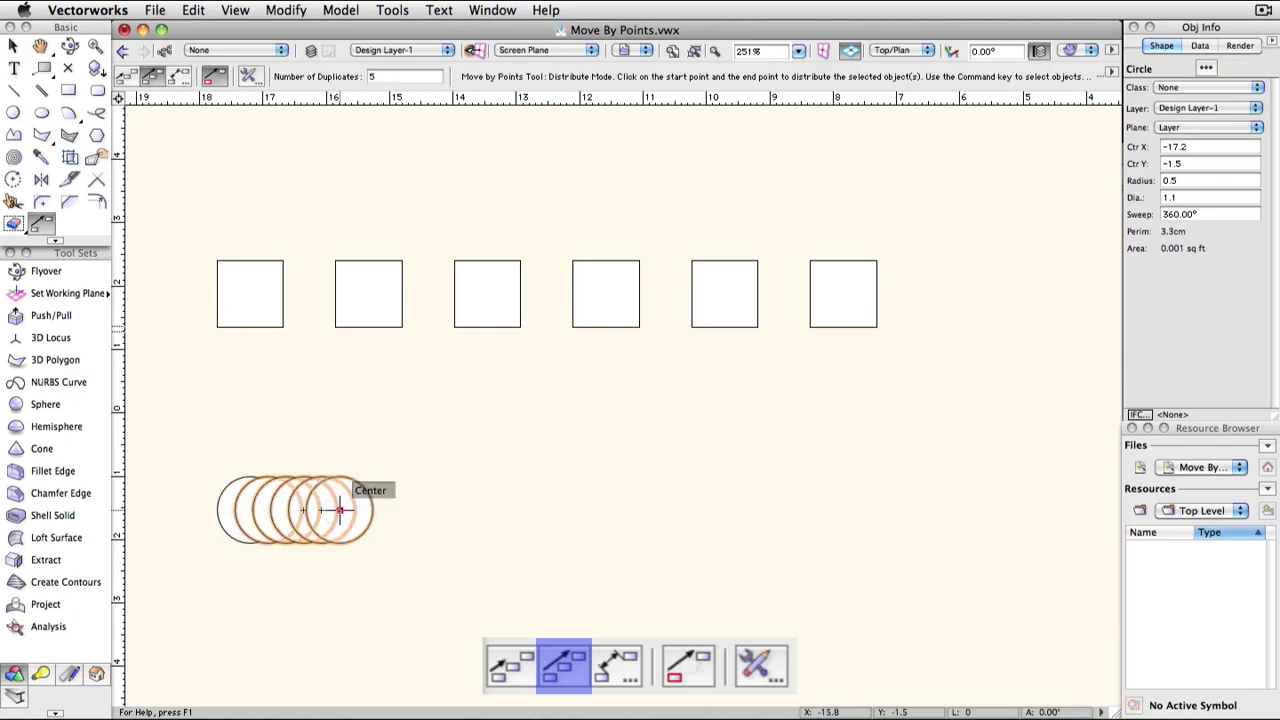
key("super+z")
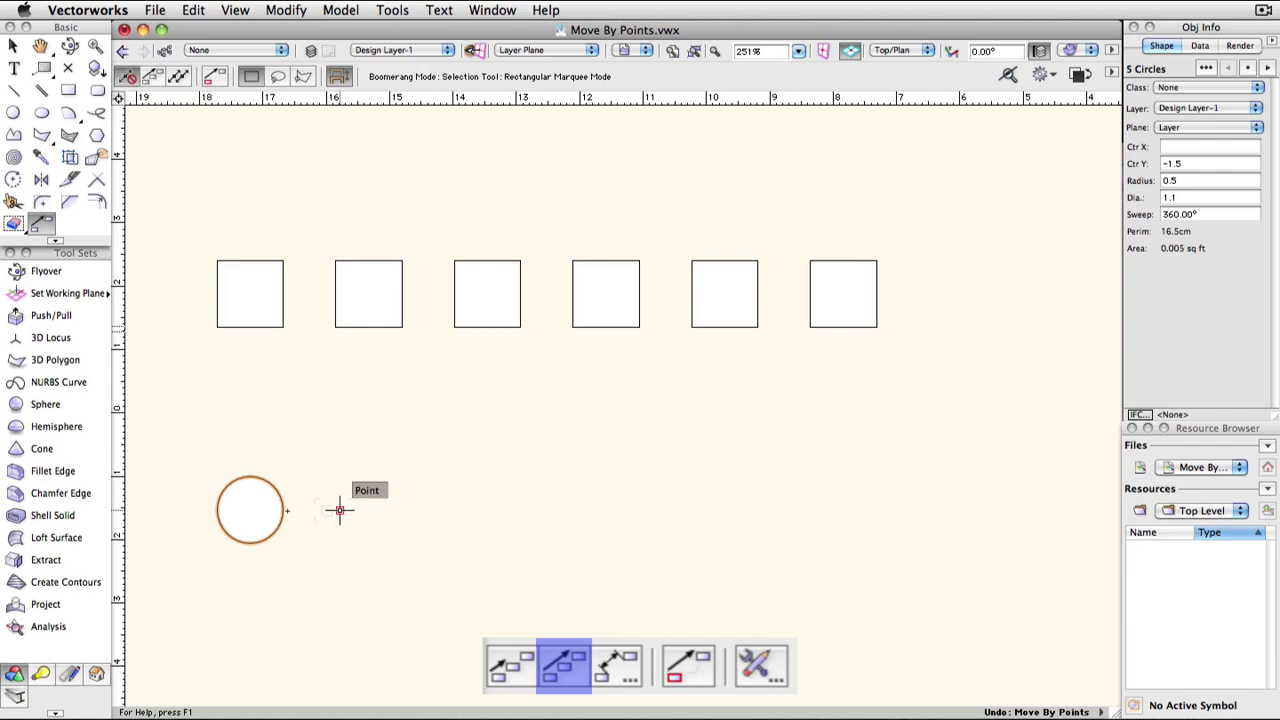
left_click(250, 510)
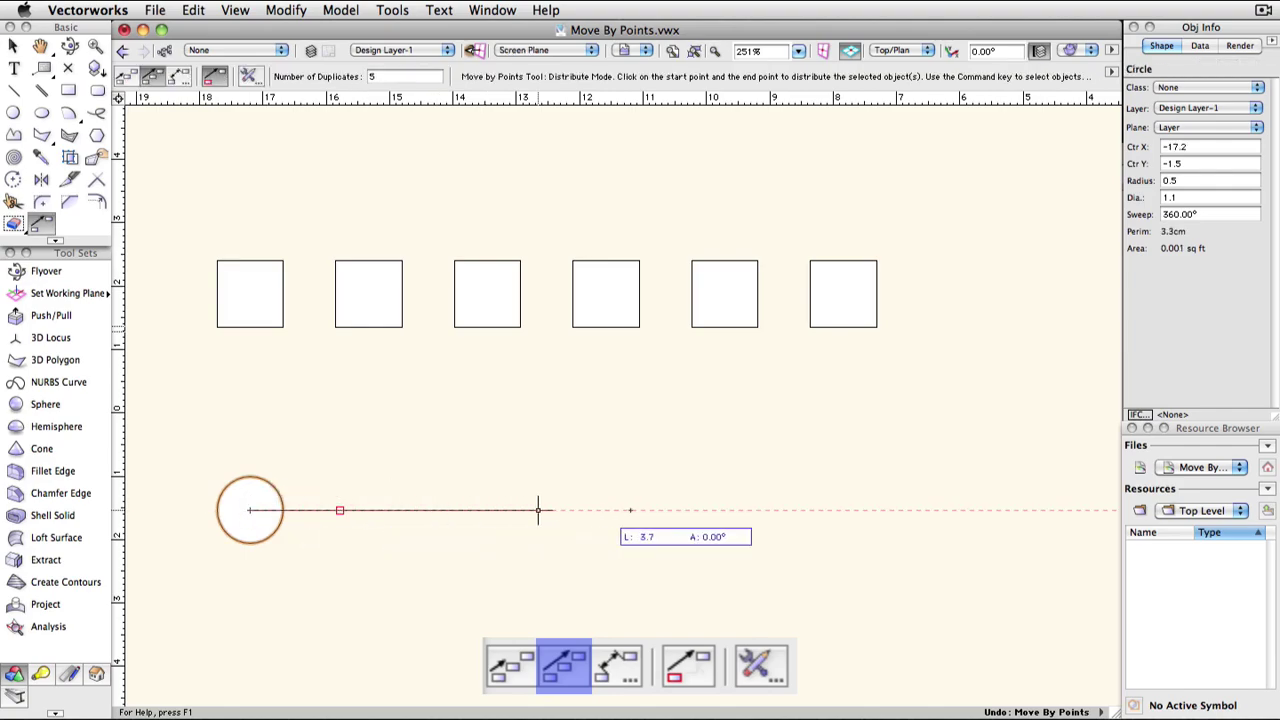
left_click(994, 510)
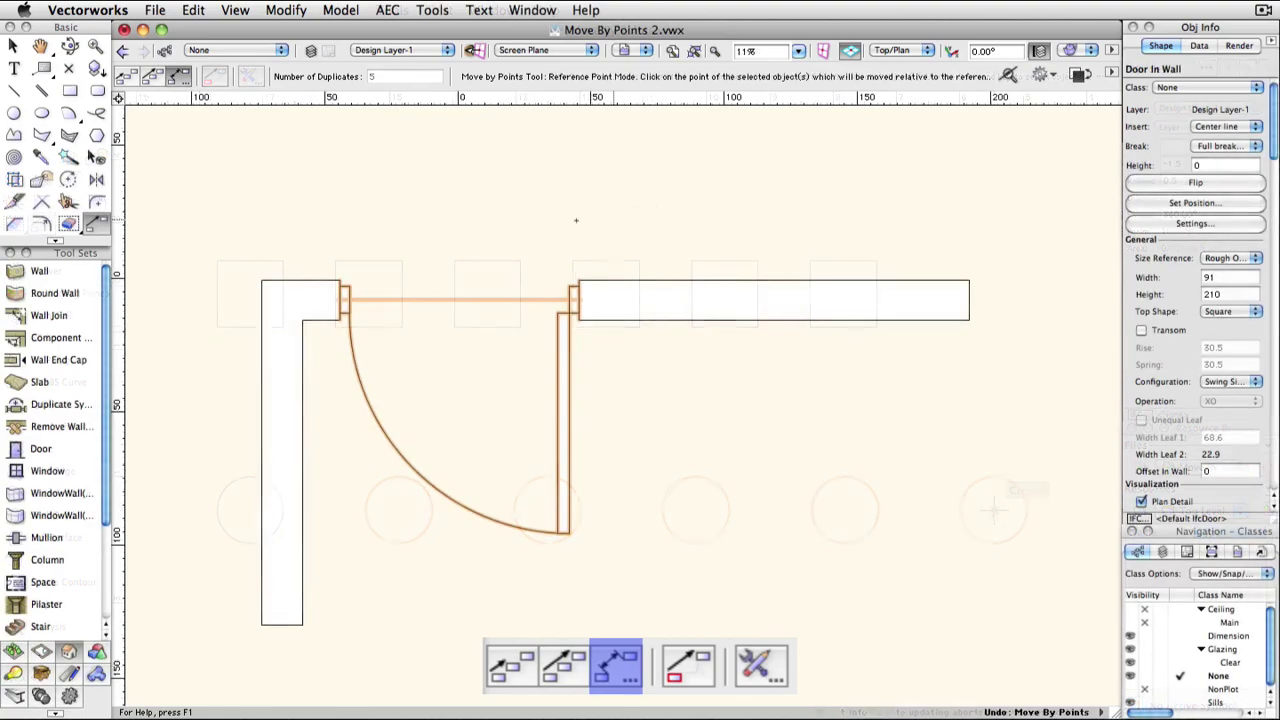
Move the door along its wall from its insertion point using a 0 offset
left_click(460, 299)
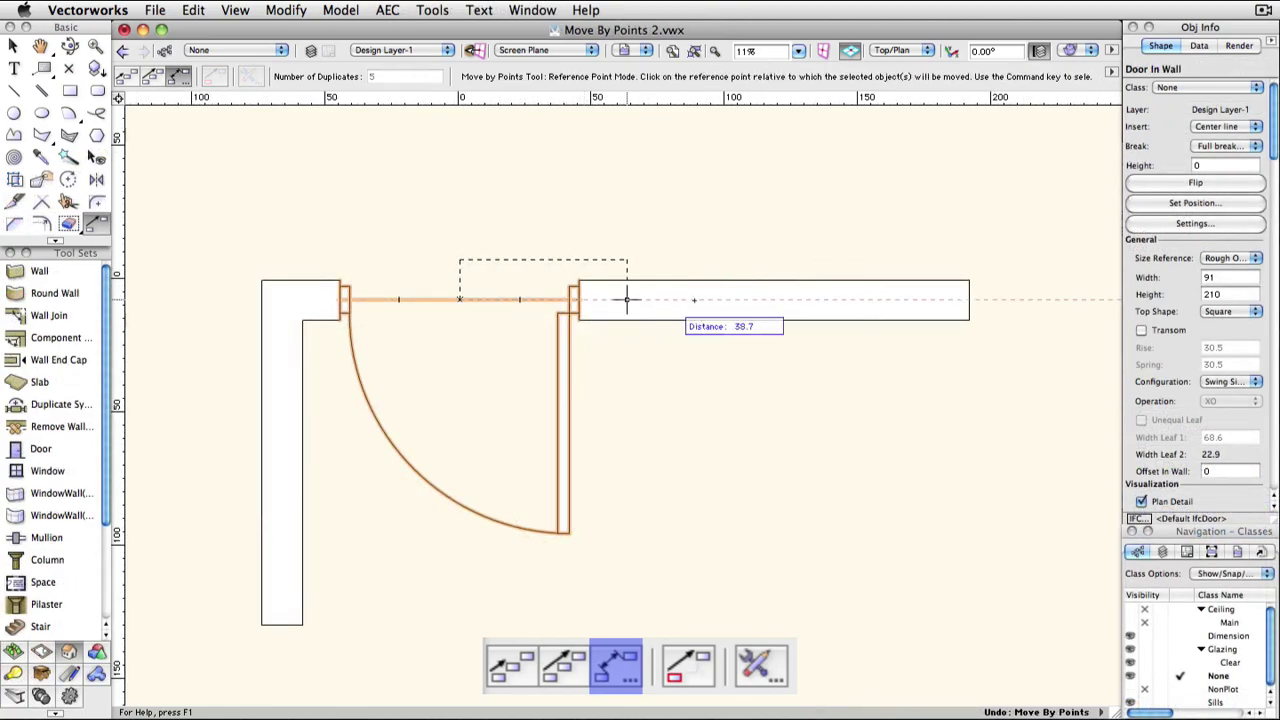
left_click(800, 299)
type("0")
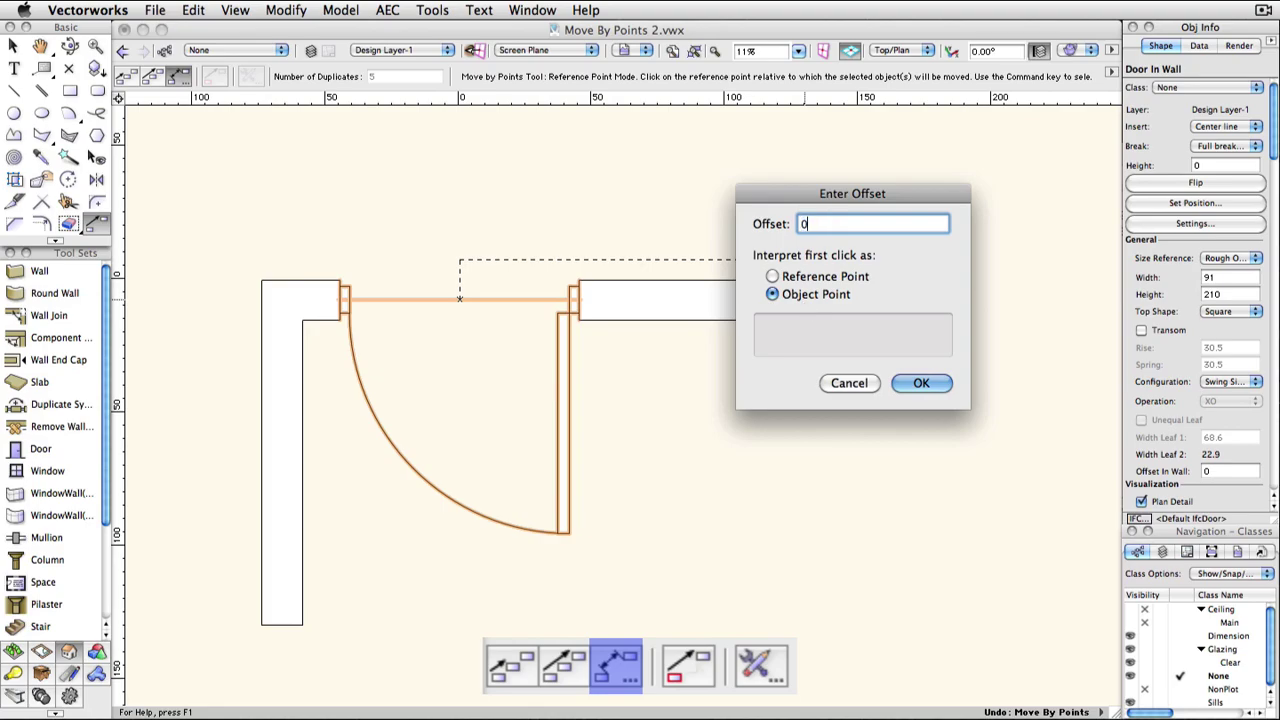
left_click(922, 385)
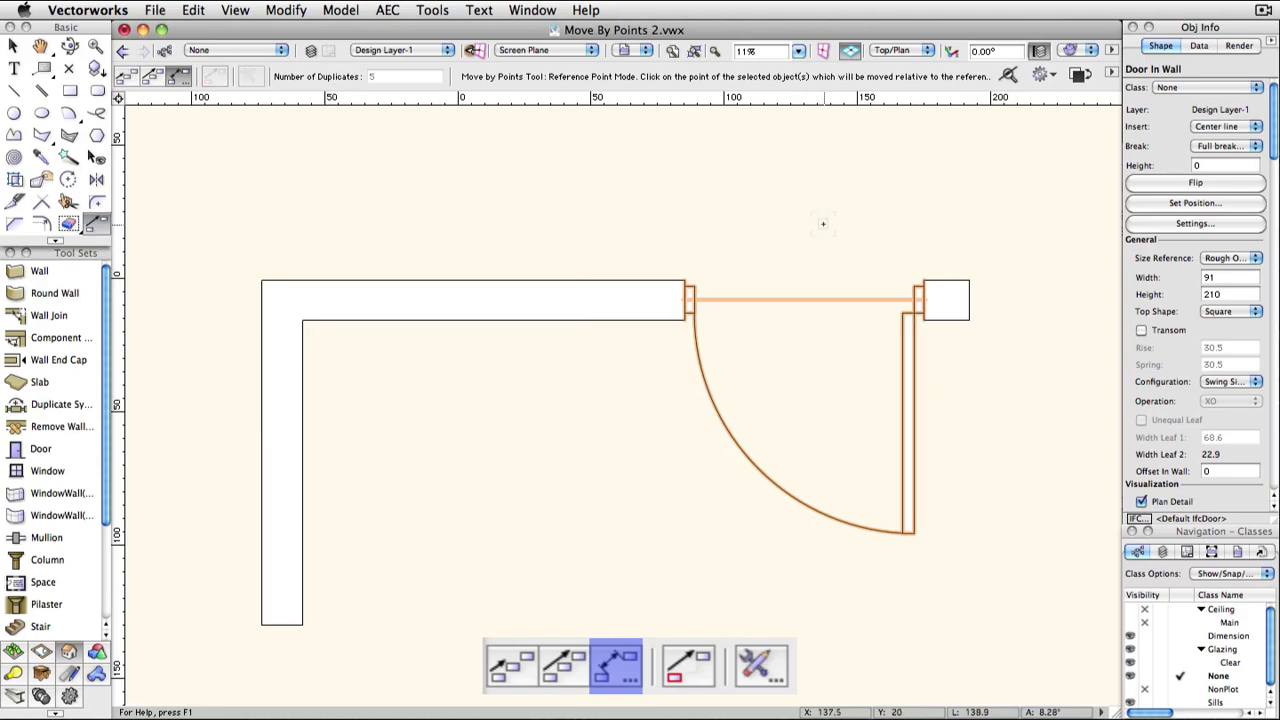
Slide the door left with a 146.3 offset from a reference point above it
left_click(817, 160)
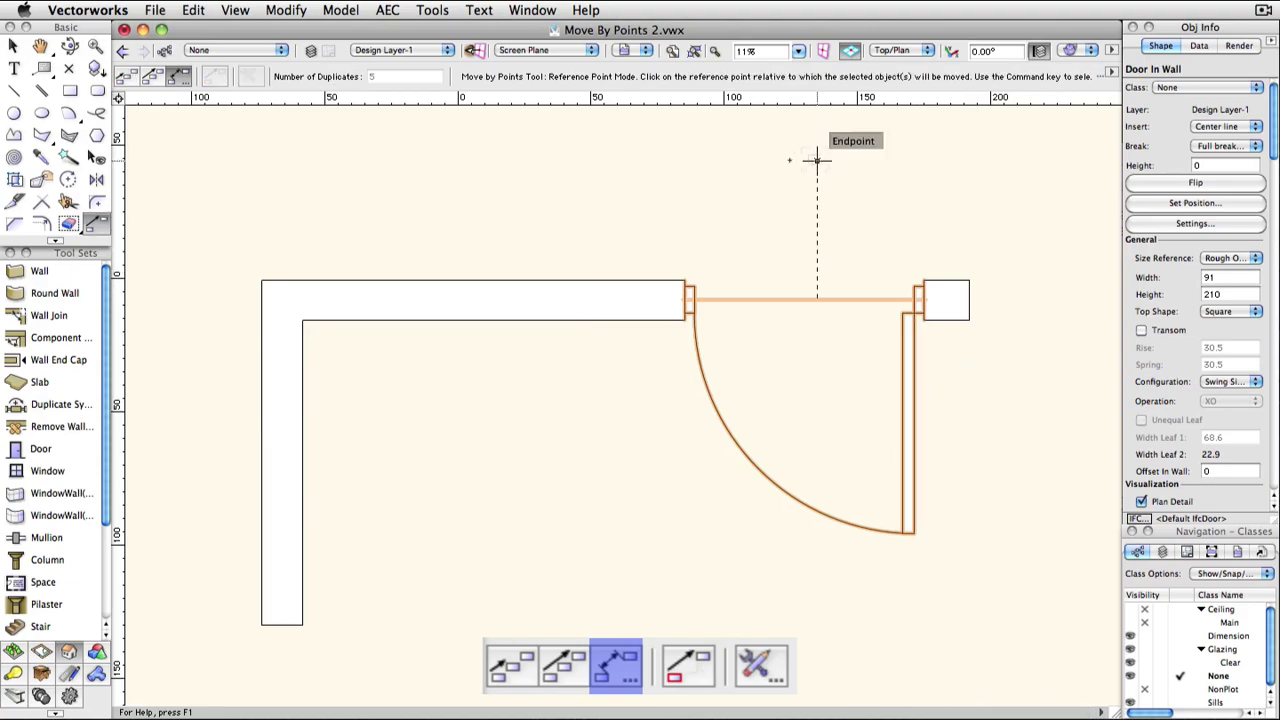
left_click(428, 160)
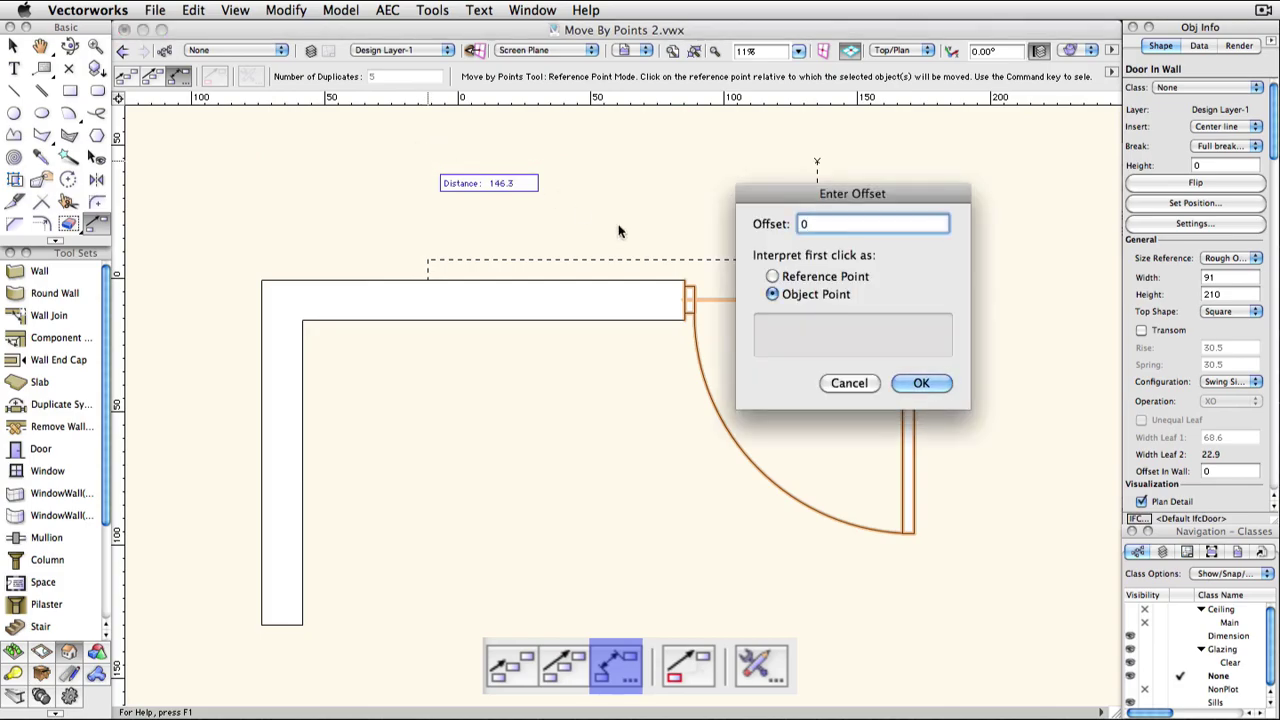
left_click(912, 379)
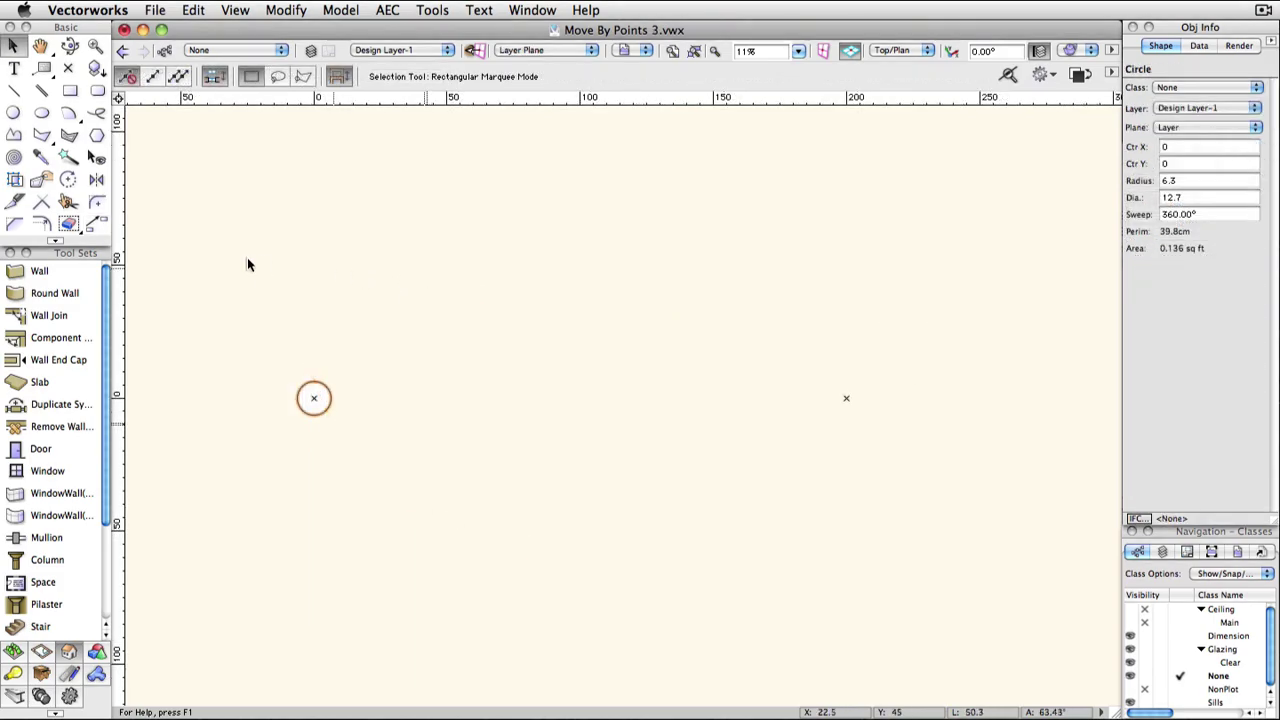
Move the circle from its centre toward the locus with a 0 offset, then undo
left_click(96, 222)
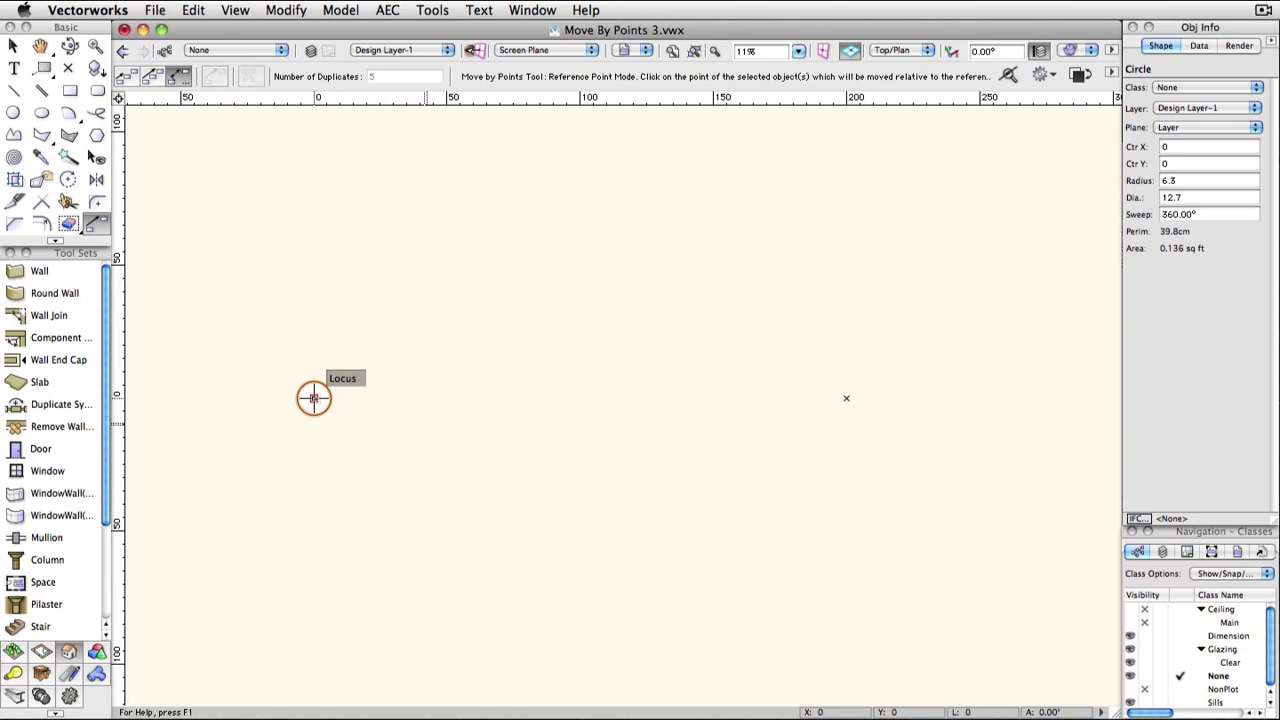
left_click(313, 398)
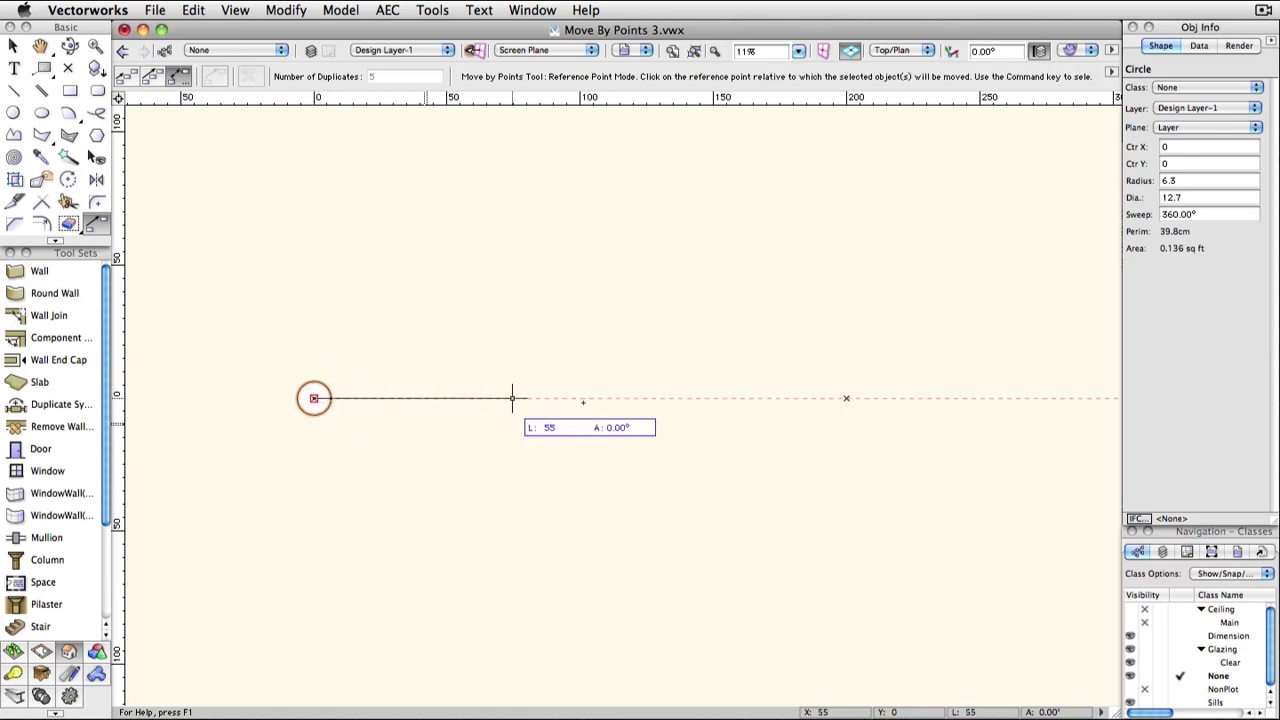
left_click(845, 398)
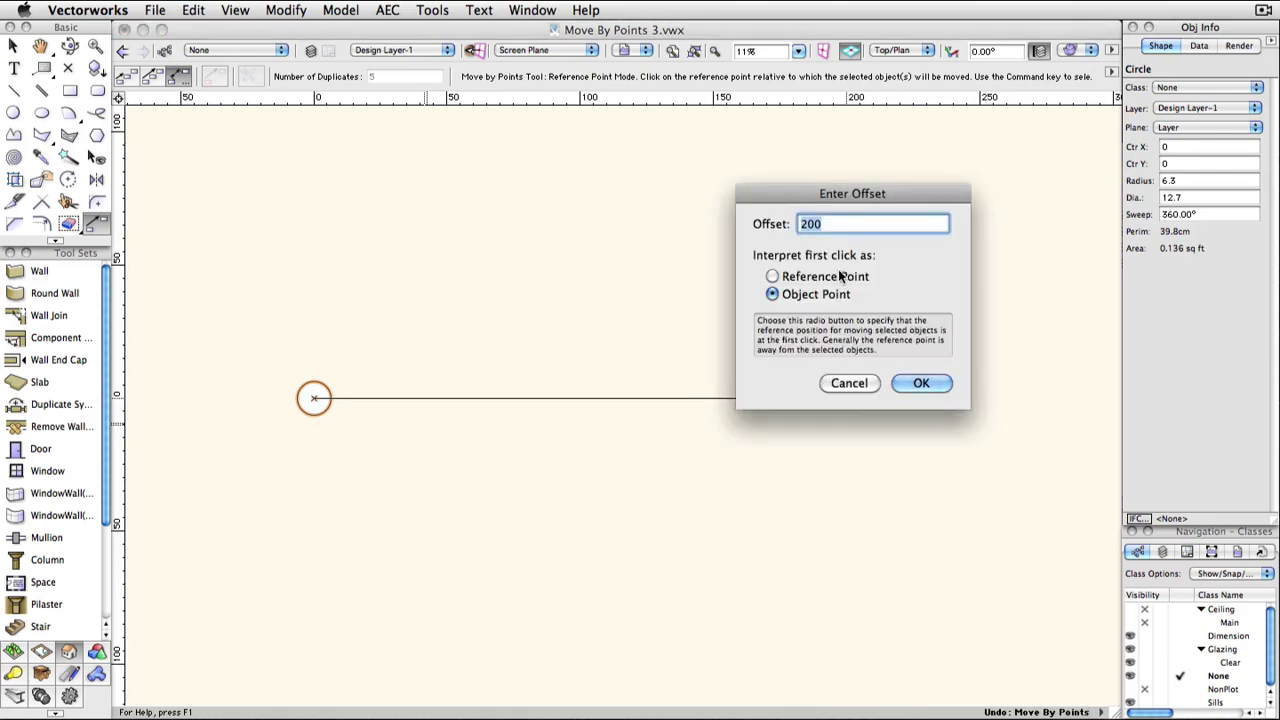
type("0")
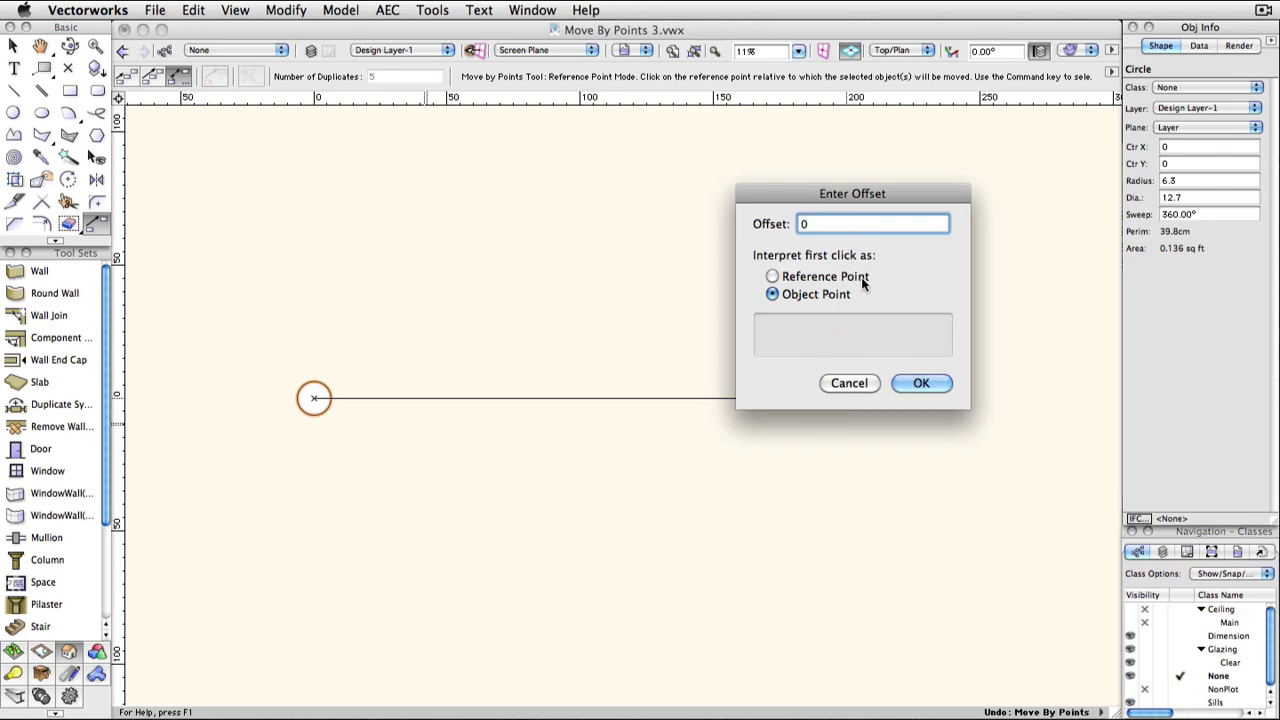
left_click(918, 383)
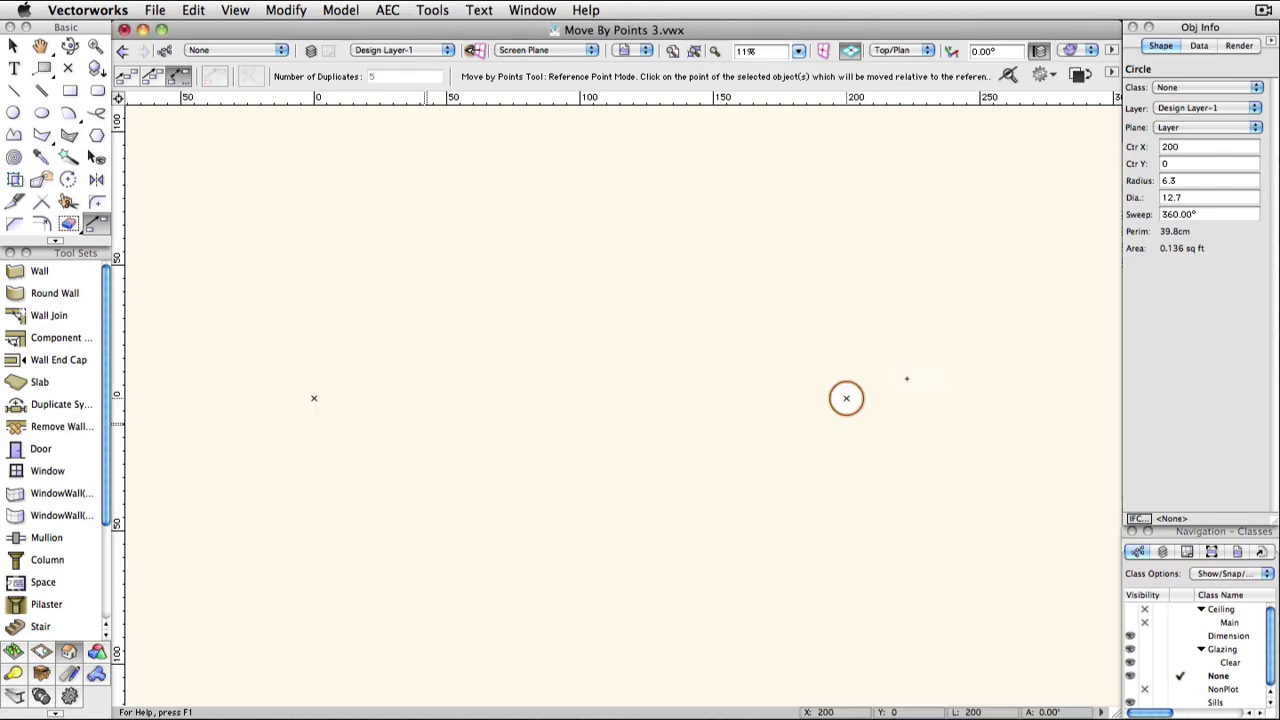
key("super+z")
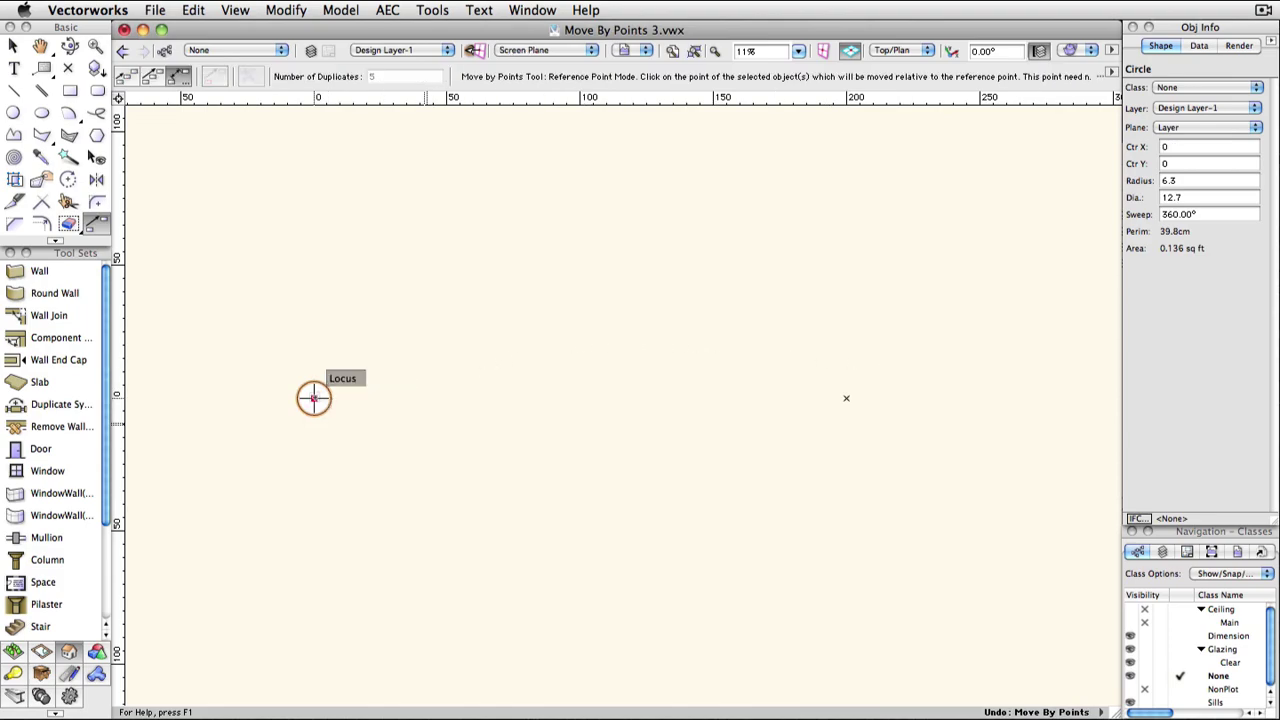
Move the circle right from its centre with an offset of 100
left_click(313, 398)
left_click(840, 398)
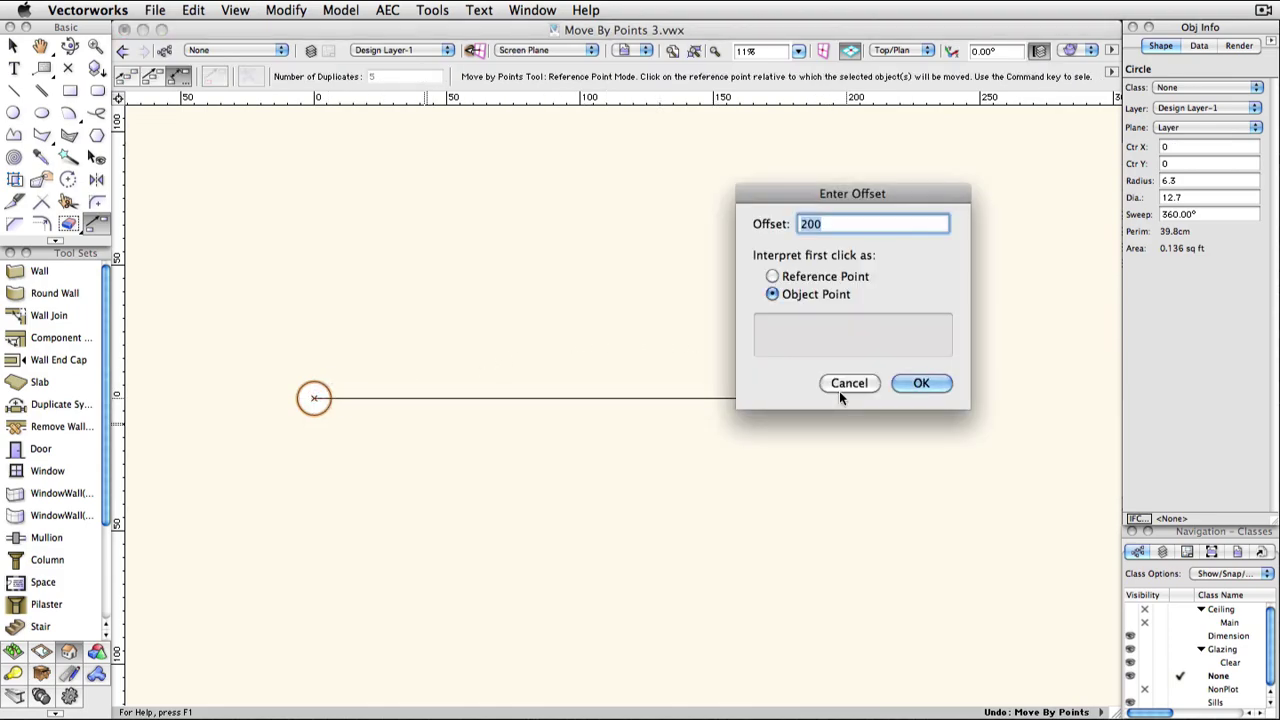
type("100")
left_click(904, 381)
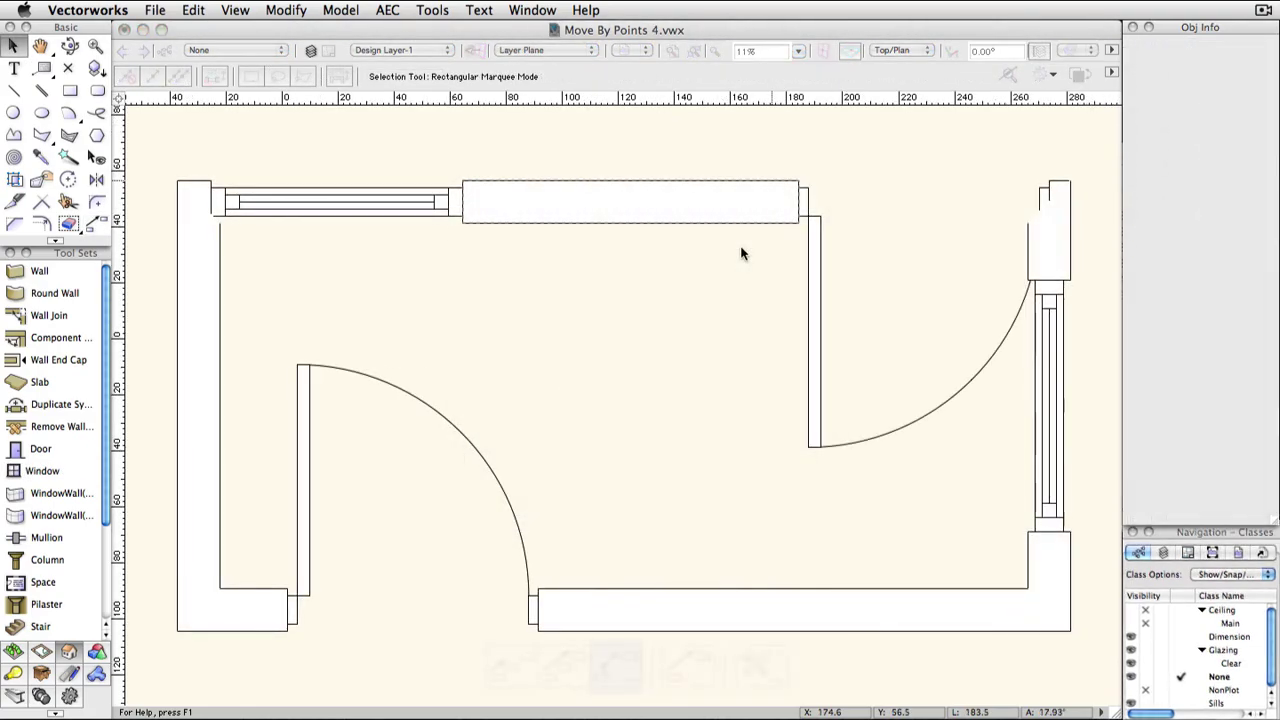
Slide the top-right door left along its wall, using Object Point and a new offset
left_click(808, 236)
left_click(96, 224)
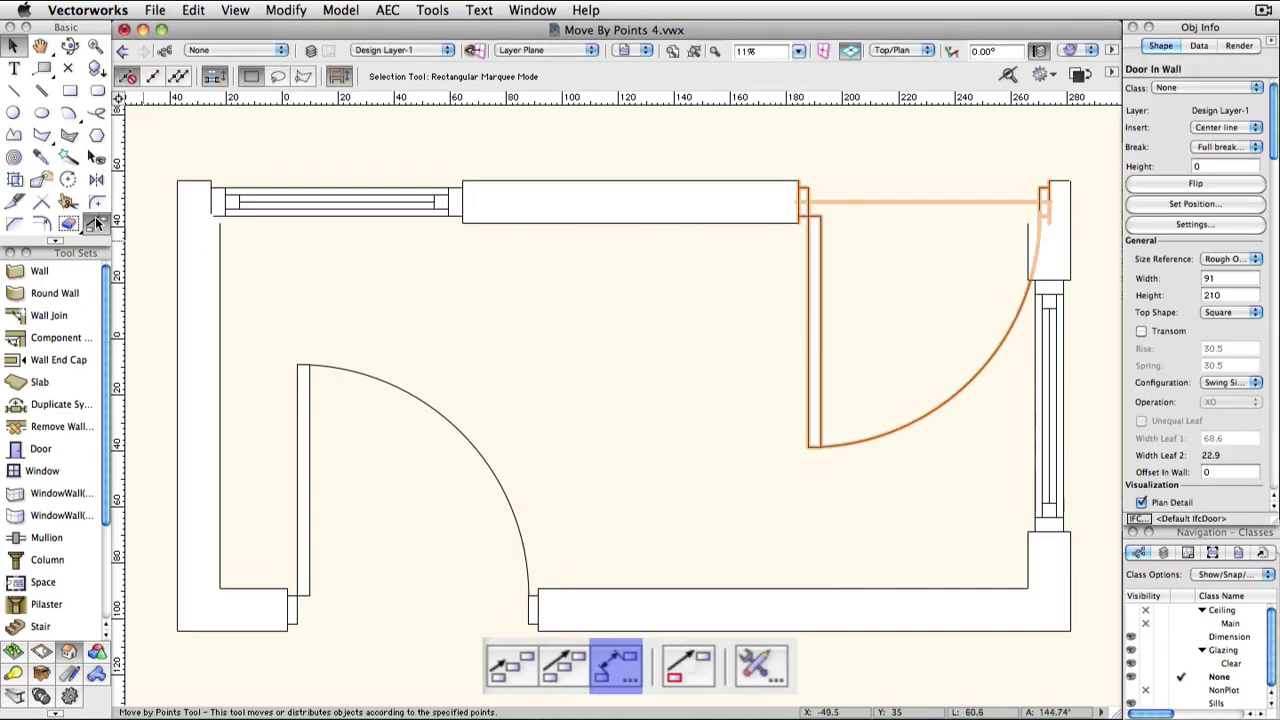
left_click(910, 131)
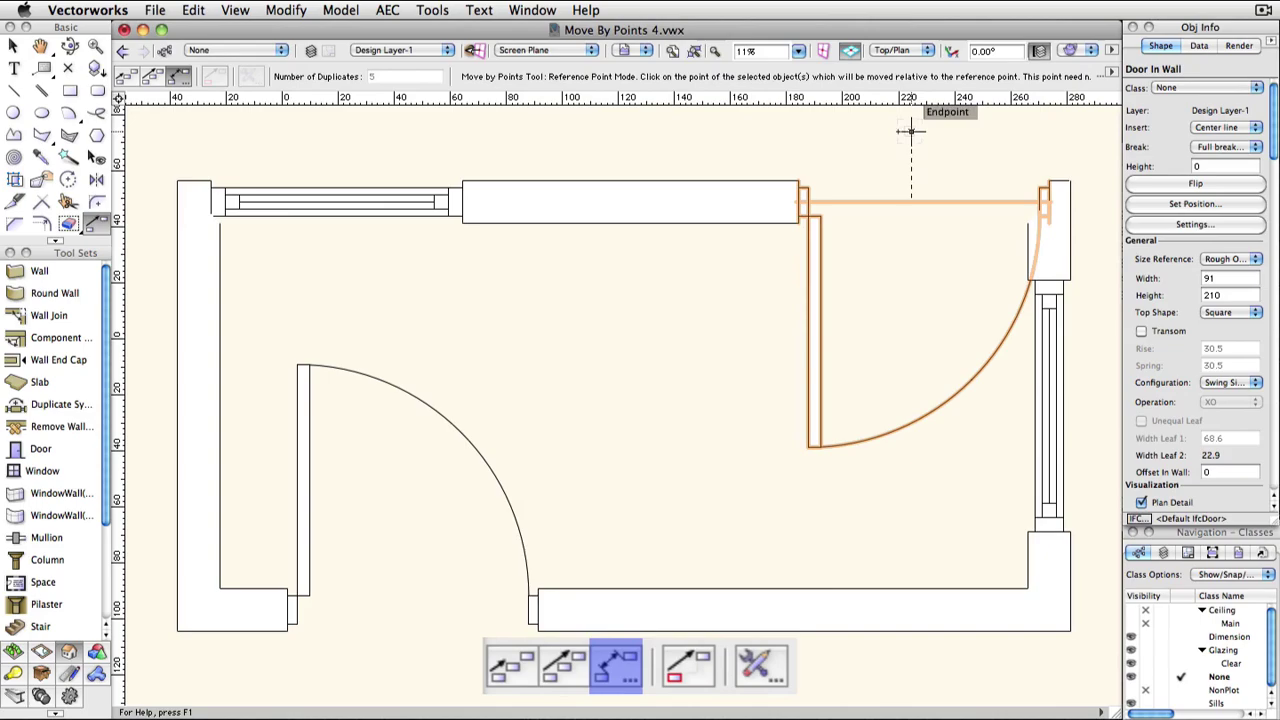
key("Tab")
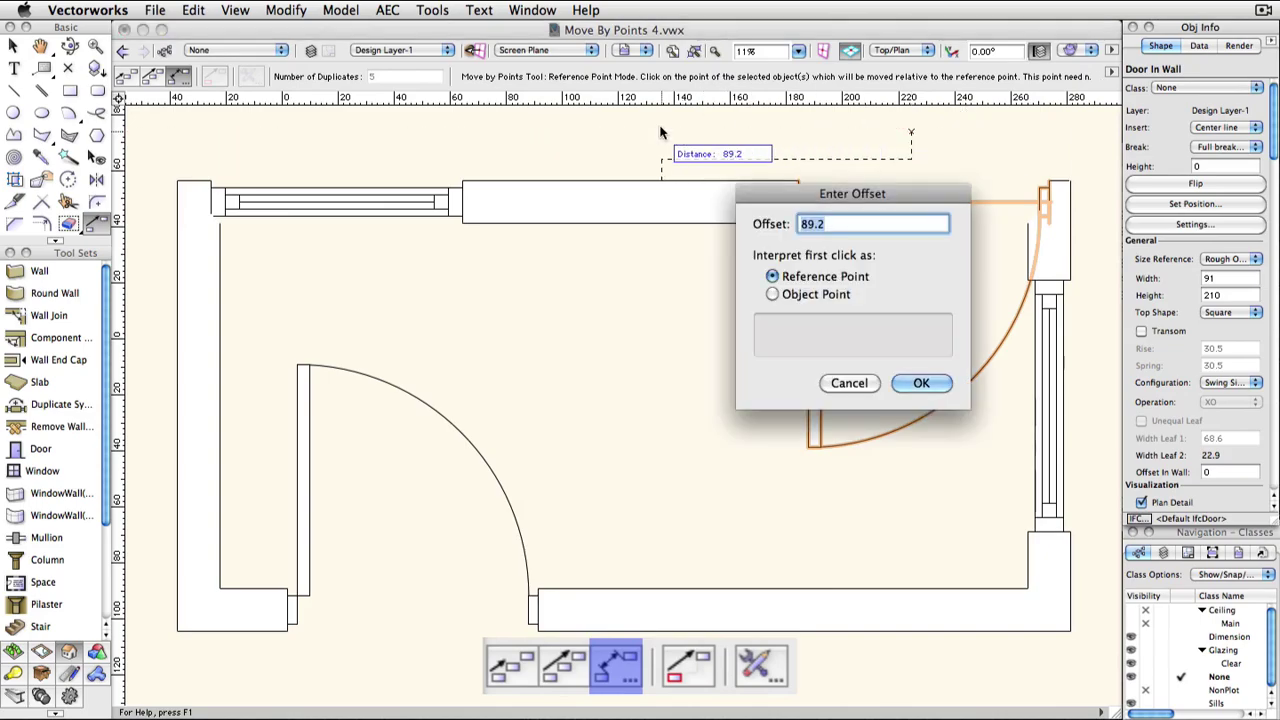
left_click(793, 294)
type("55")
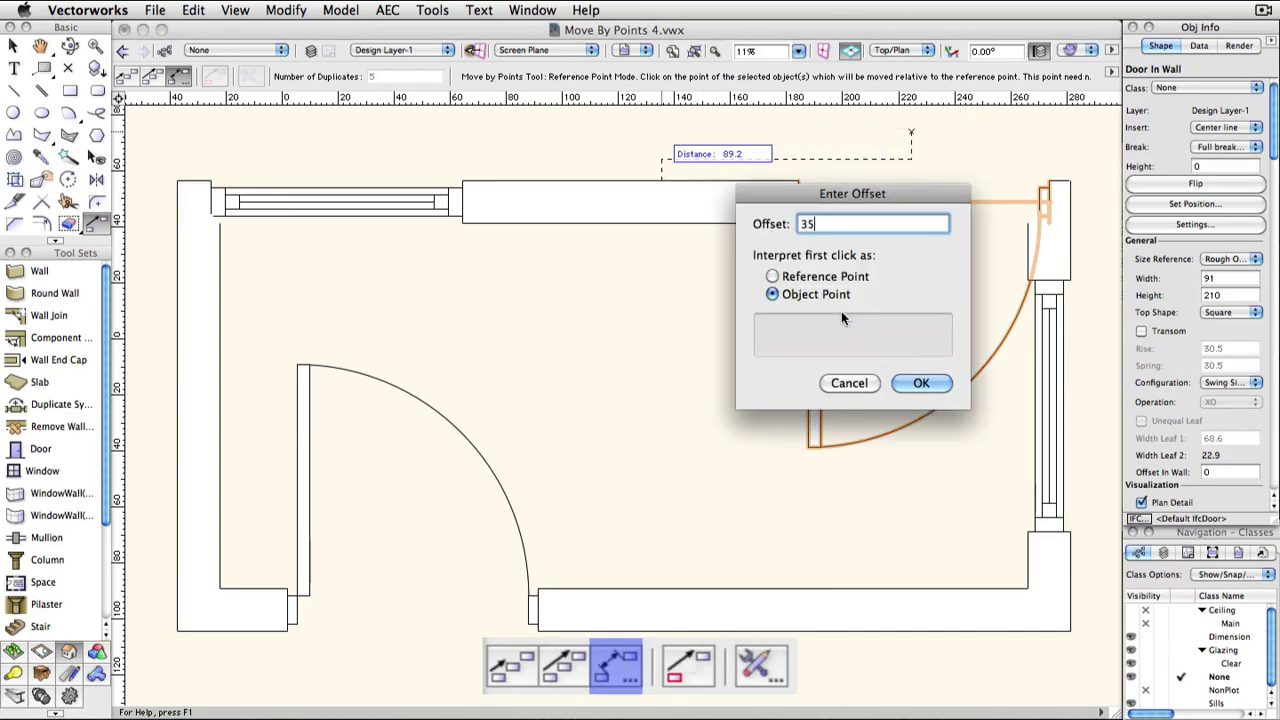
left_click(915, 383)
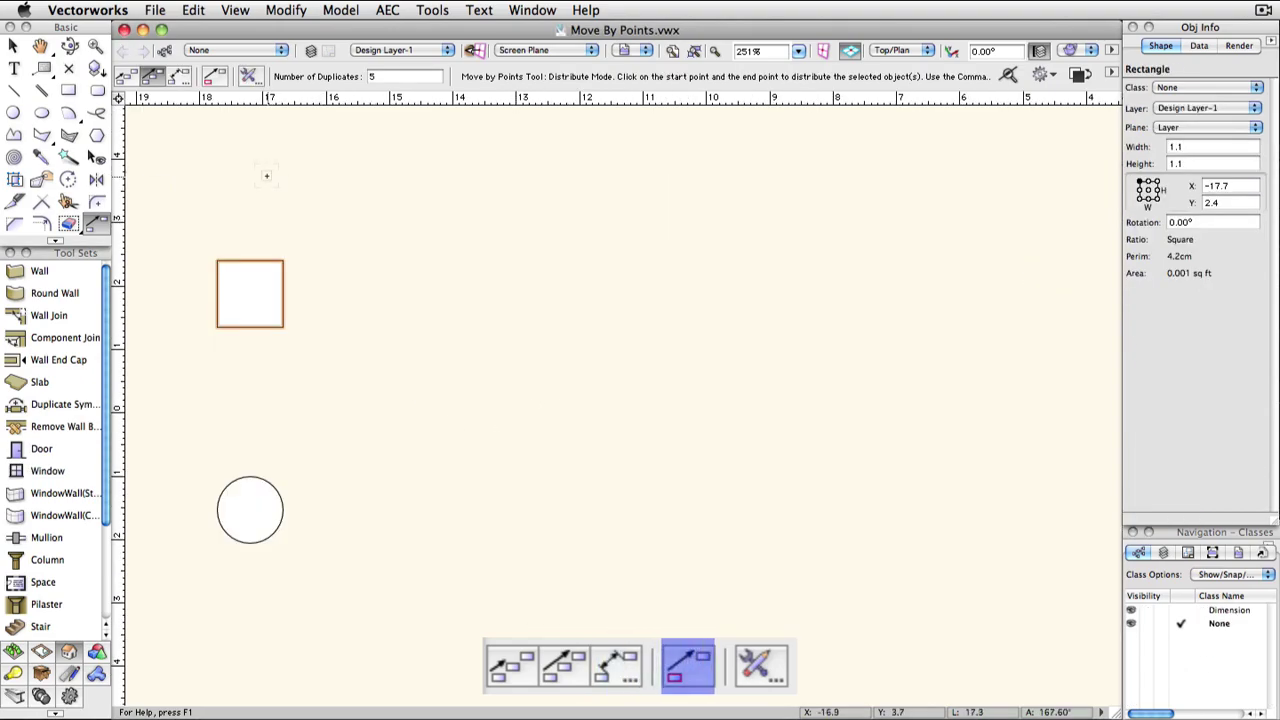
Change the distribution option and spread five squares from the square's centre to the right end point
left_click(213, 76)
left_click(250, 293)
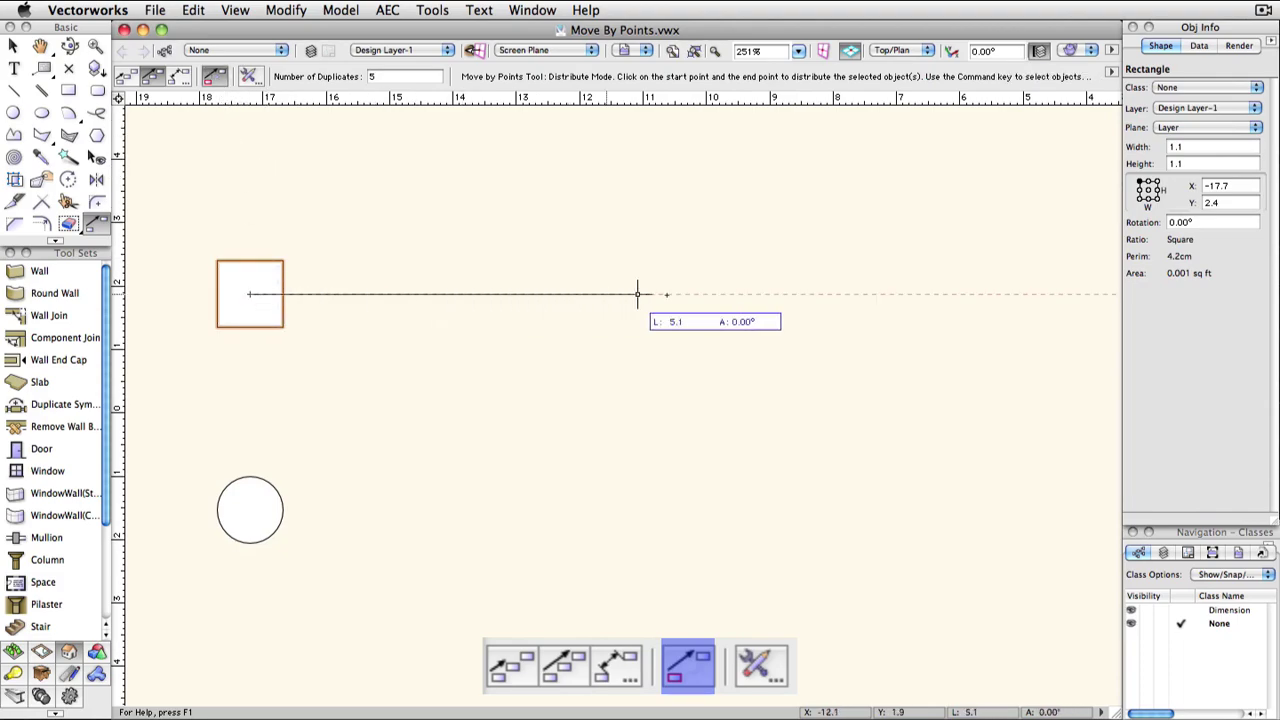
left_click(787, 293)
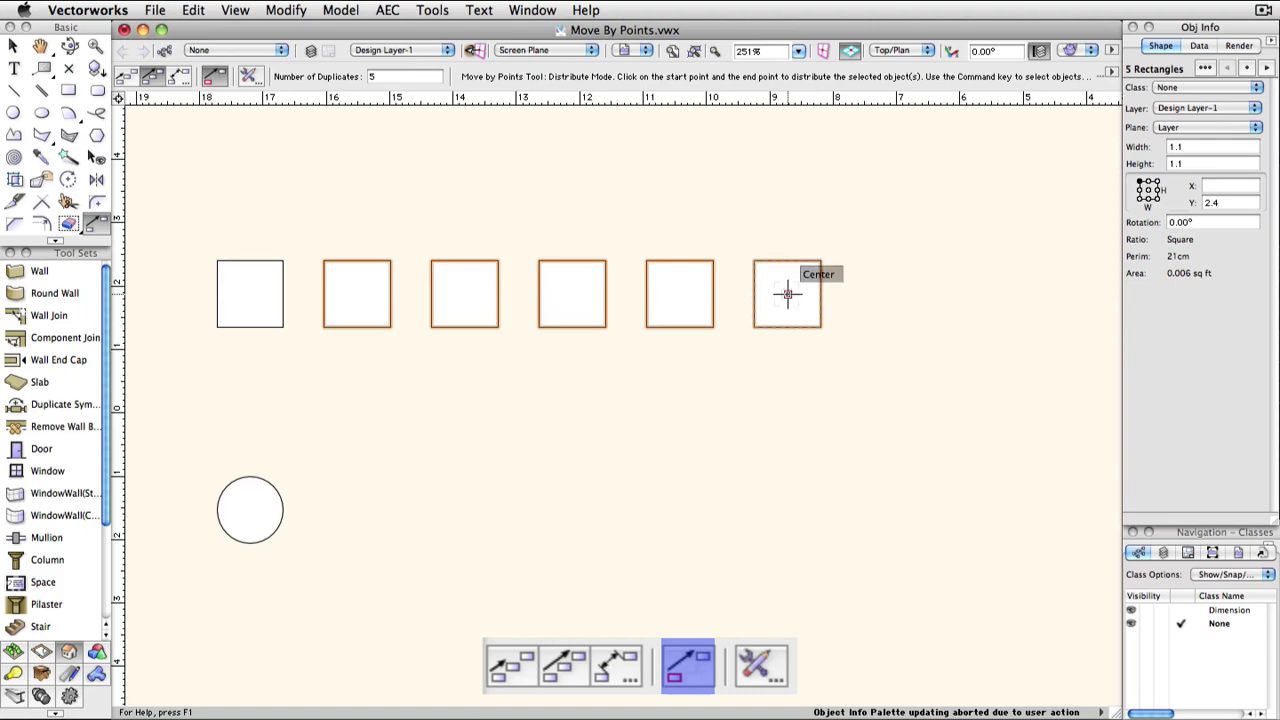
key("super+z")
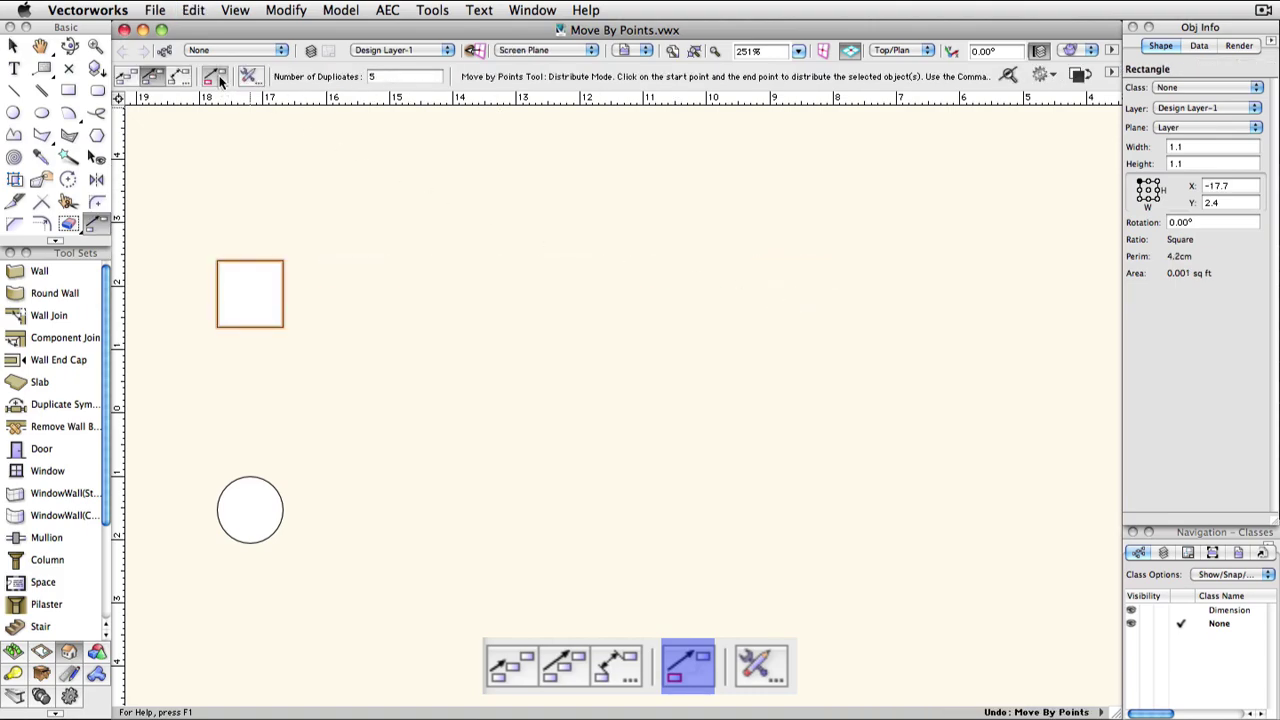
left_click(250, 293)
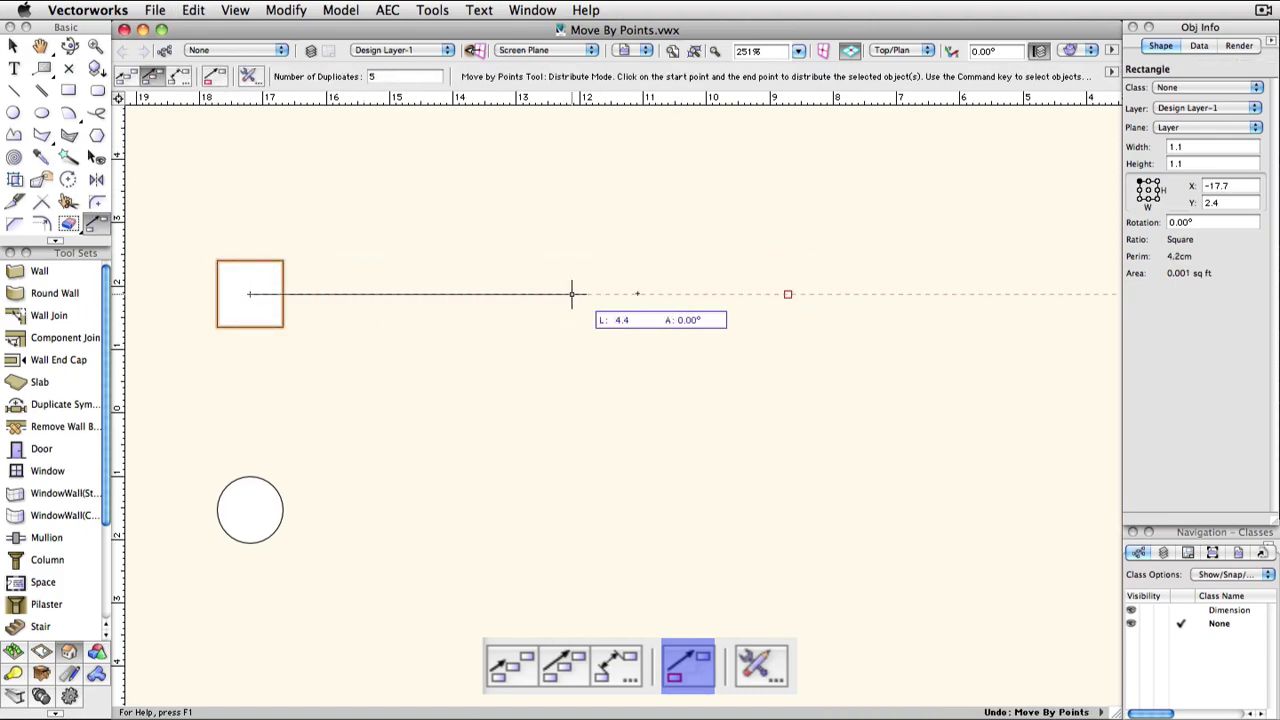
left_click(788, 293)
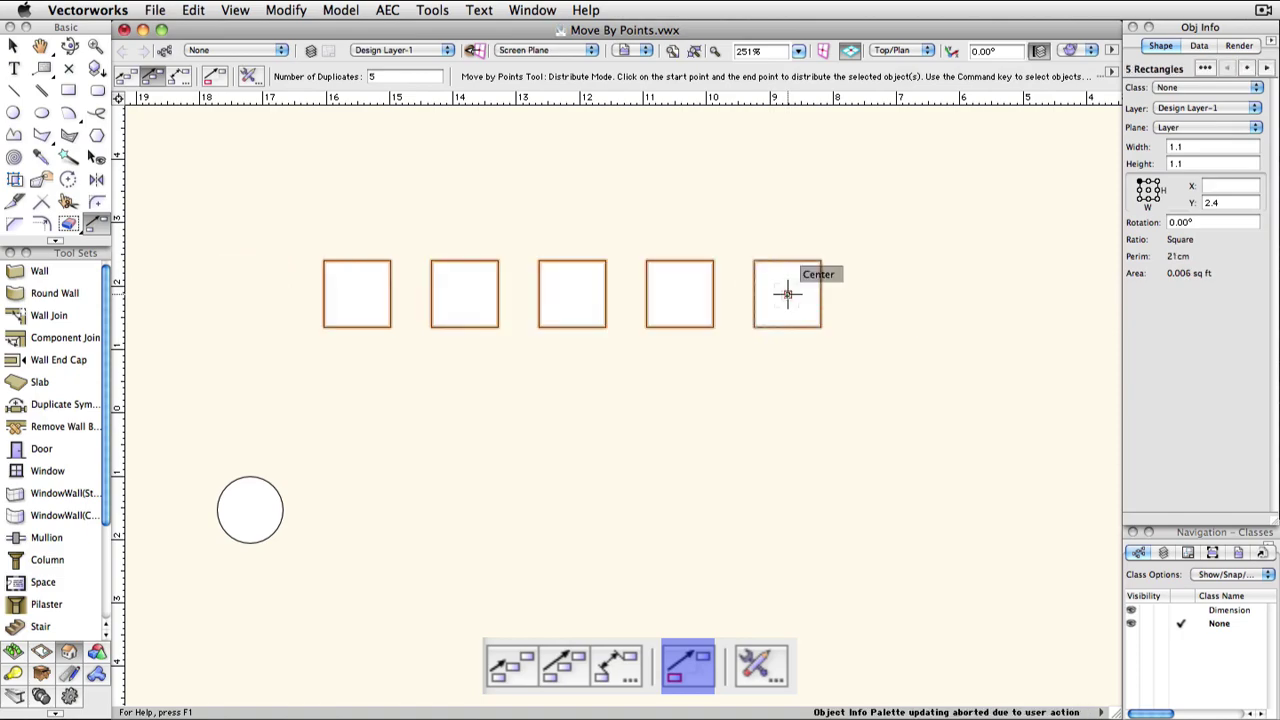